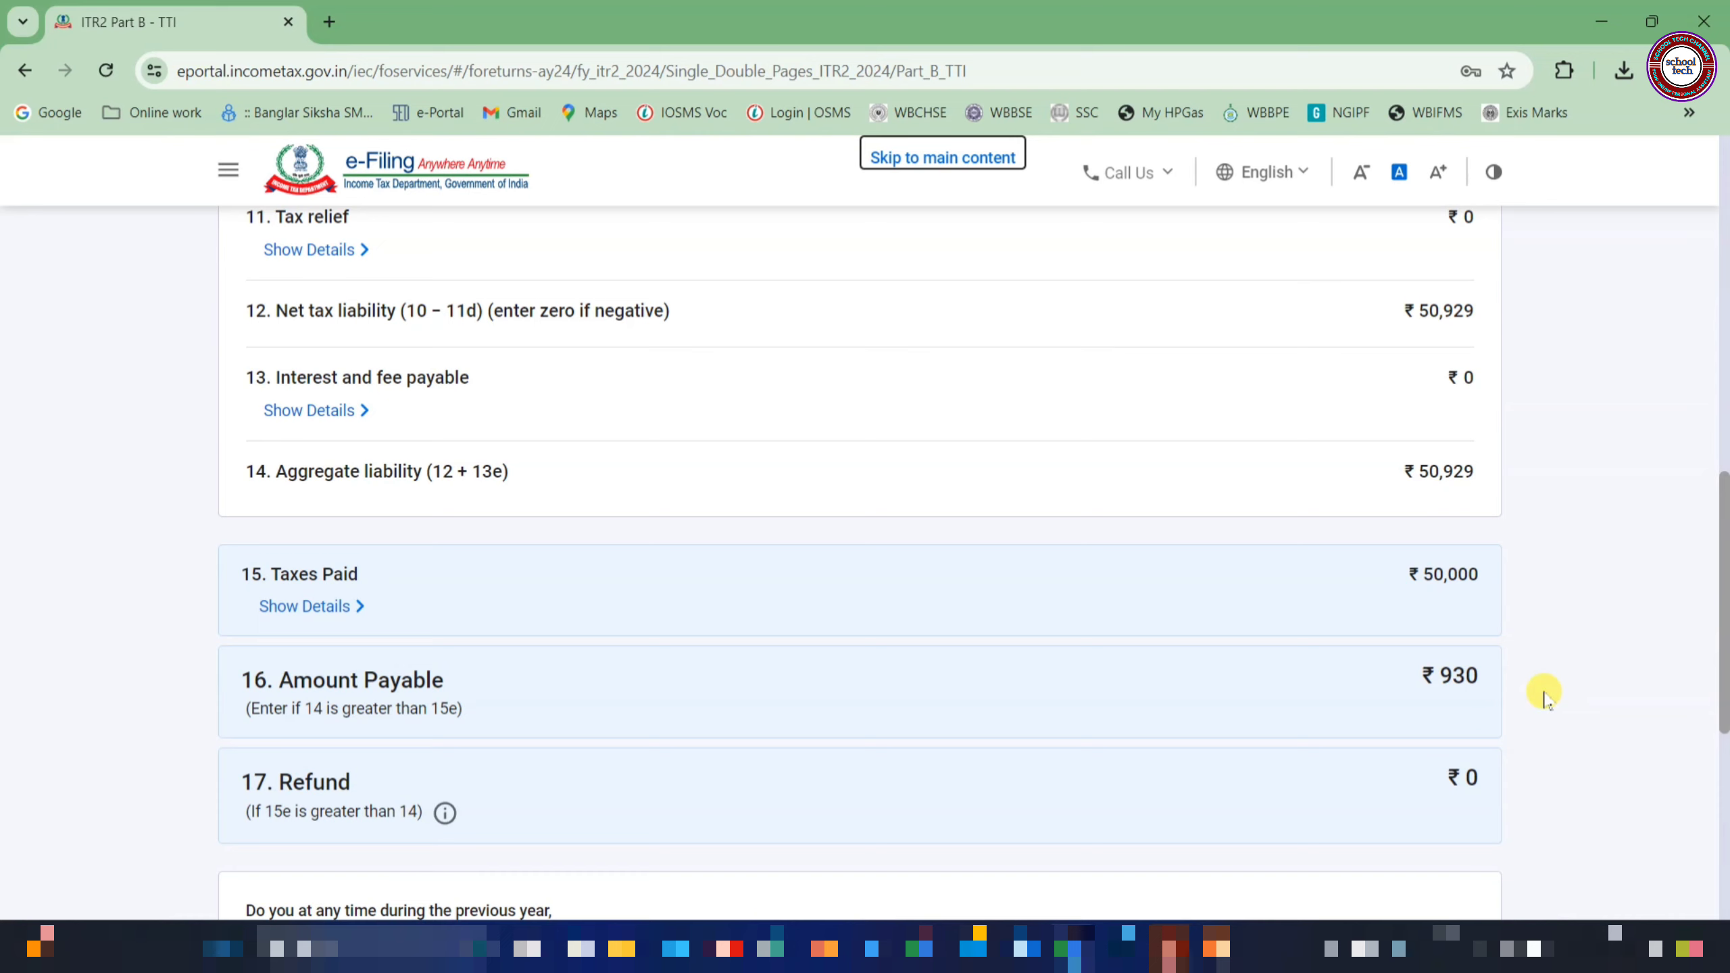
Step: Choose to pay the outstanding tax now through e-Pay Tax, accepting the prefilled payment type and tax break-up
{"action": "scroll", "coordinate": [1544, 694], "scroll_direction": "down", "scroll_amount": 5}
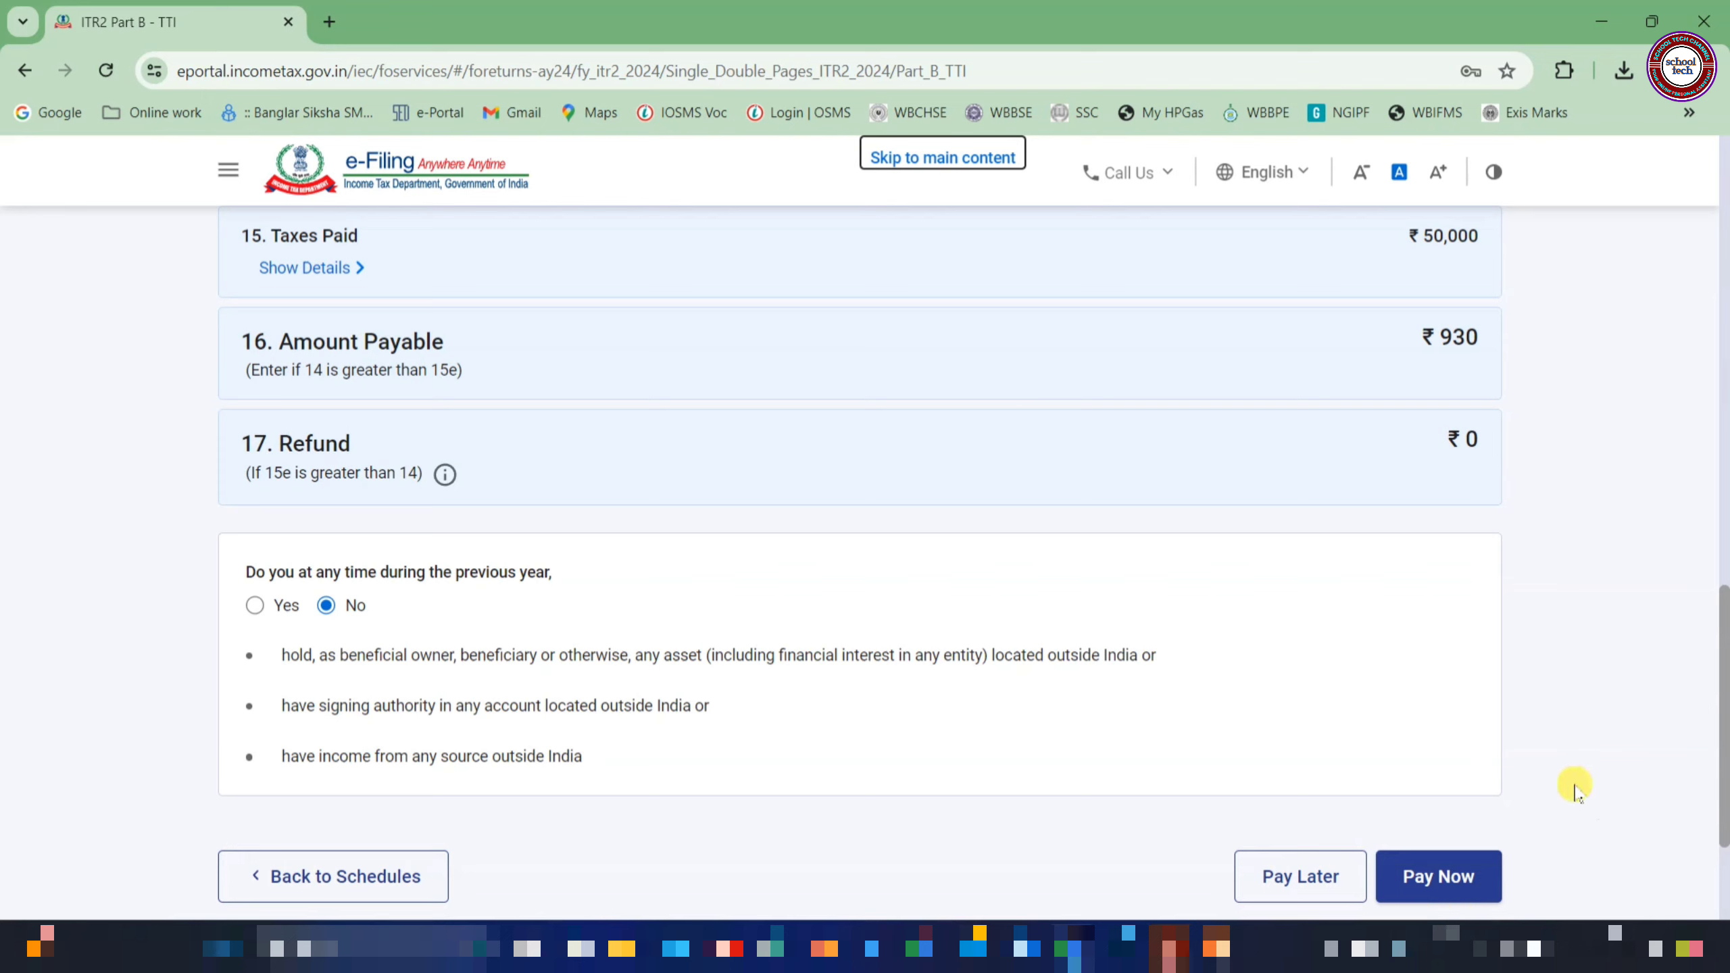
{"action": "left_click", "coordinate": [1463, 881]}
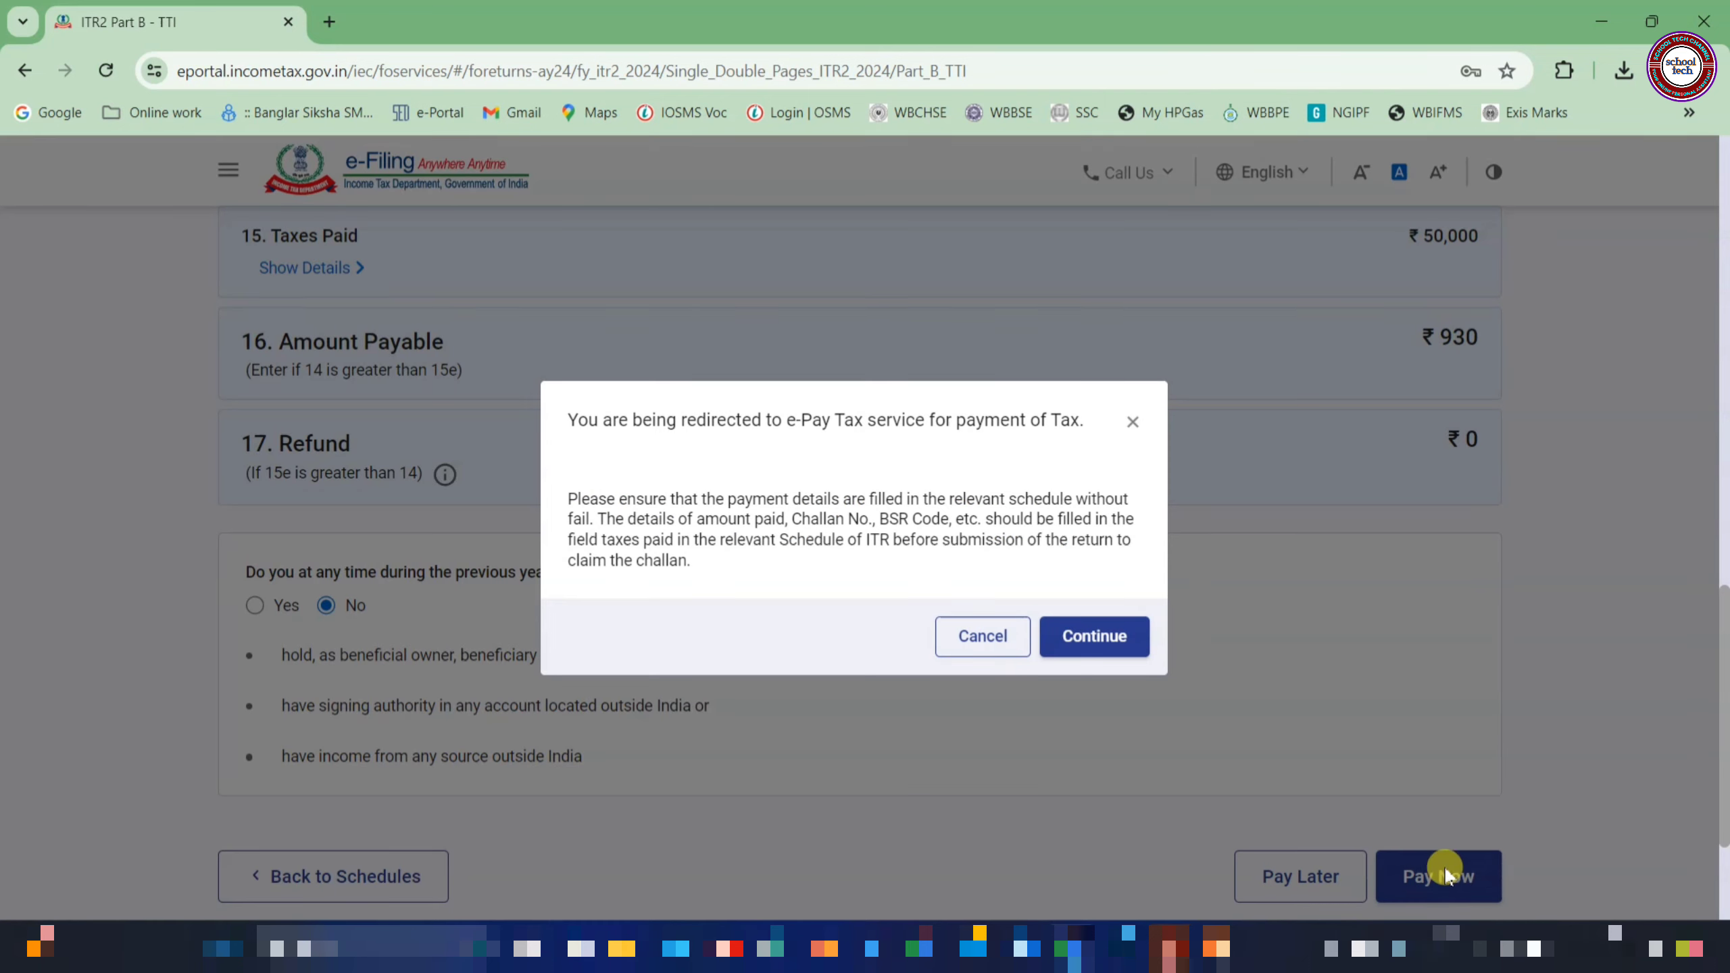
{"action": "left_click", "coordinate": [1131, 636]}
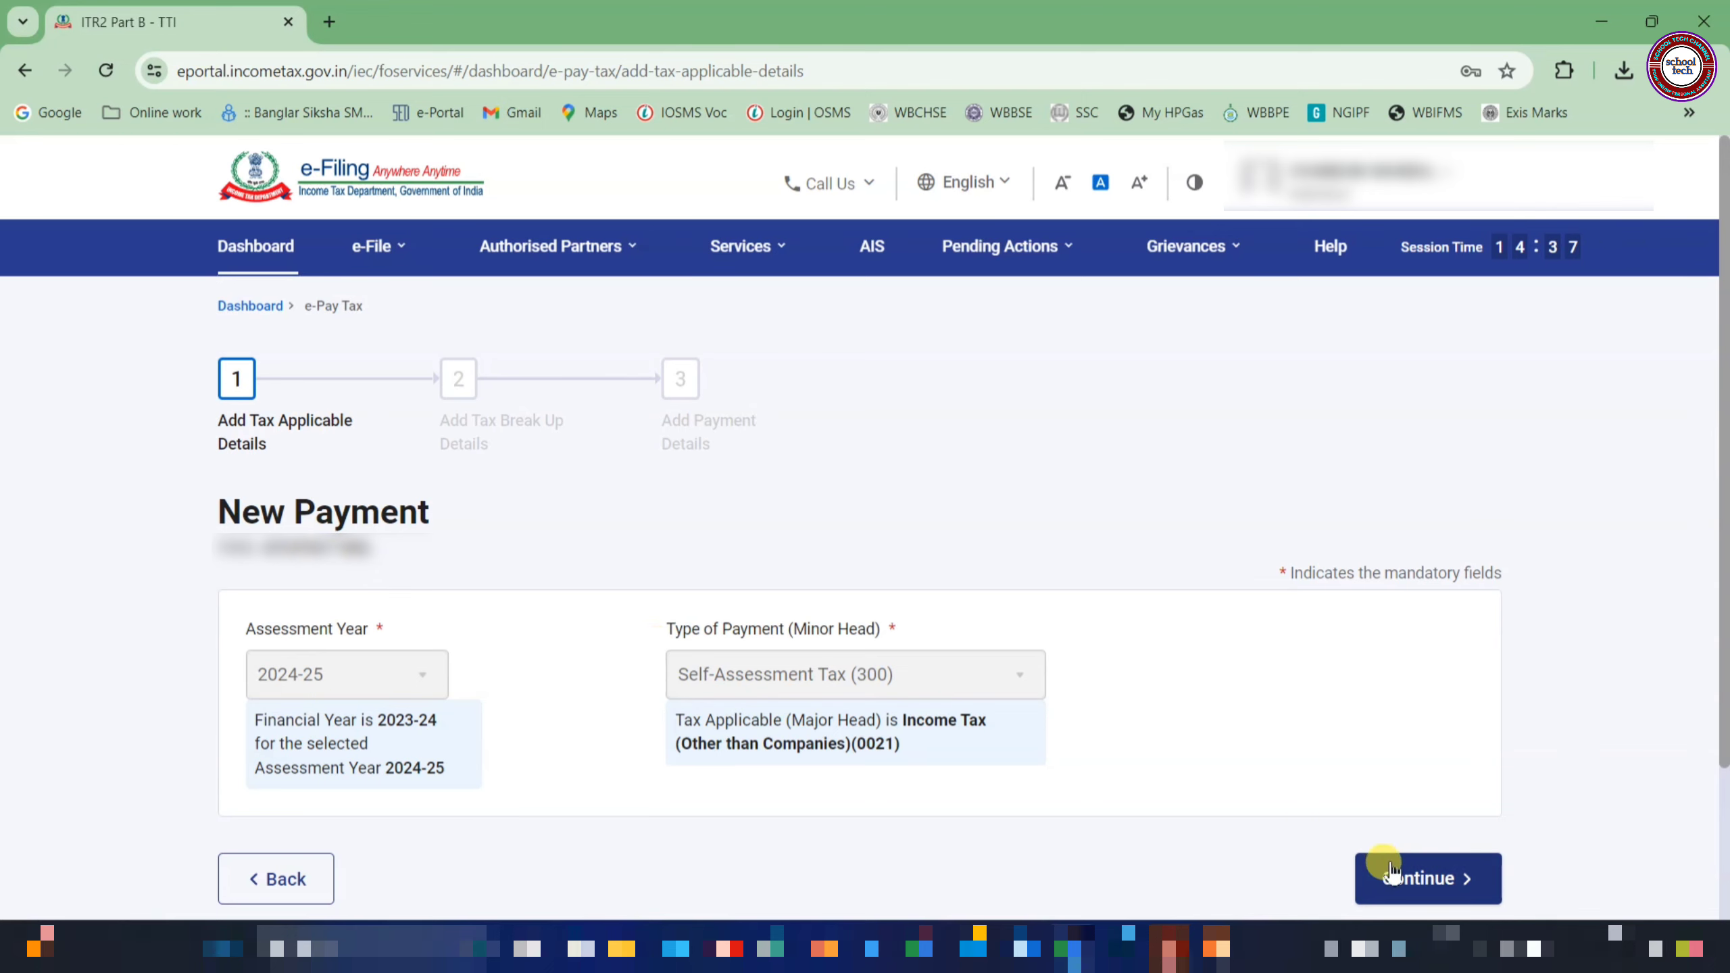
{"action": "left_click", "coordinate": [1400, 880]}
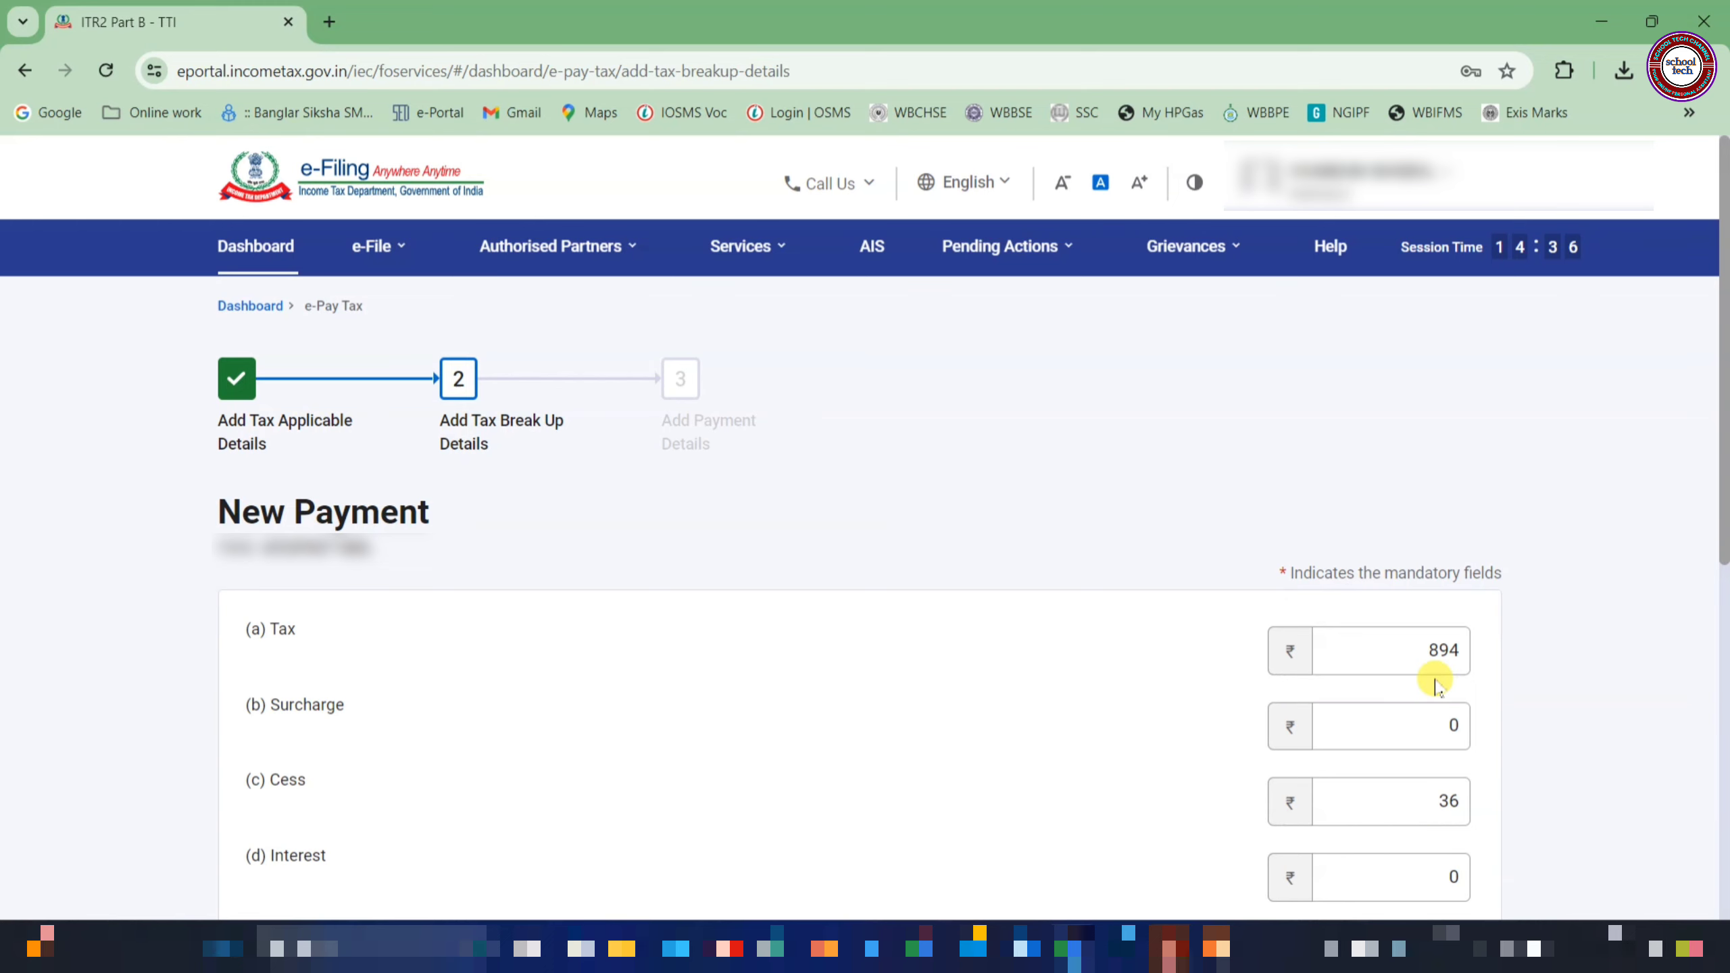
{"action": "scroll", "coordinate": [1434, 680], "scroll_direction": "down", "scroll_amount": 5}
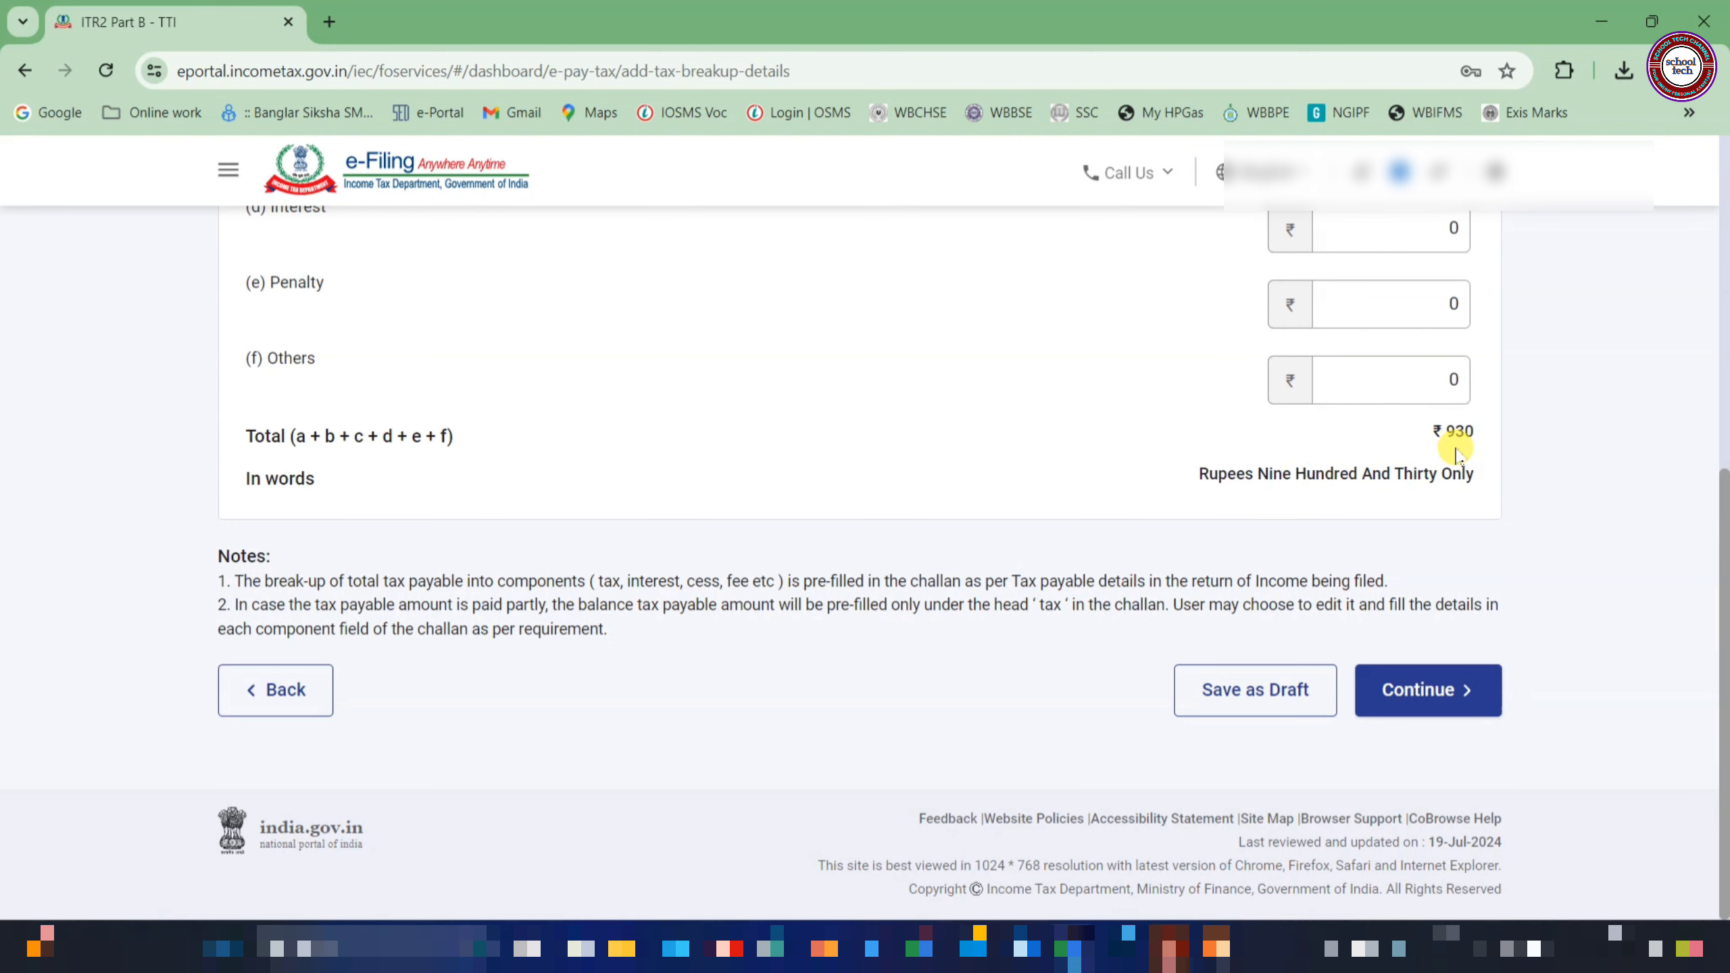
{"action": "left_click", "coordinate": [1446, 697]}
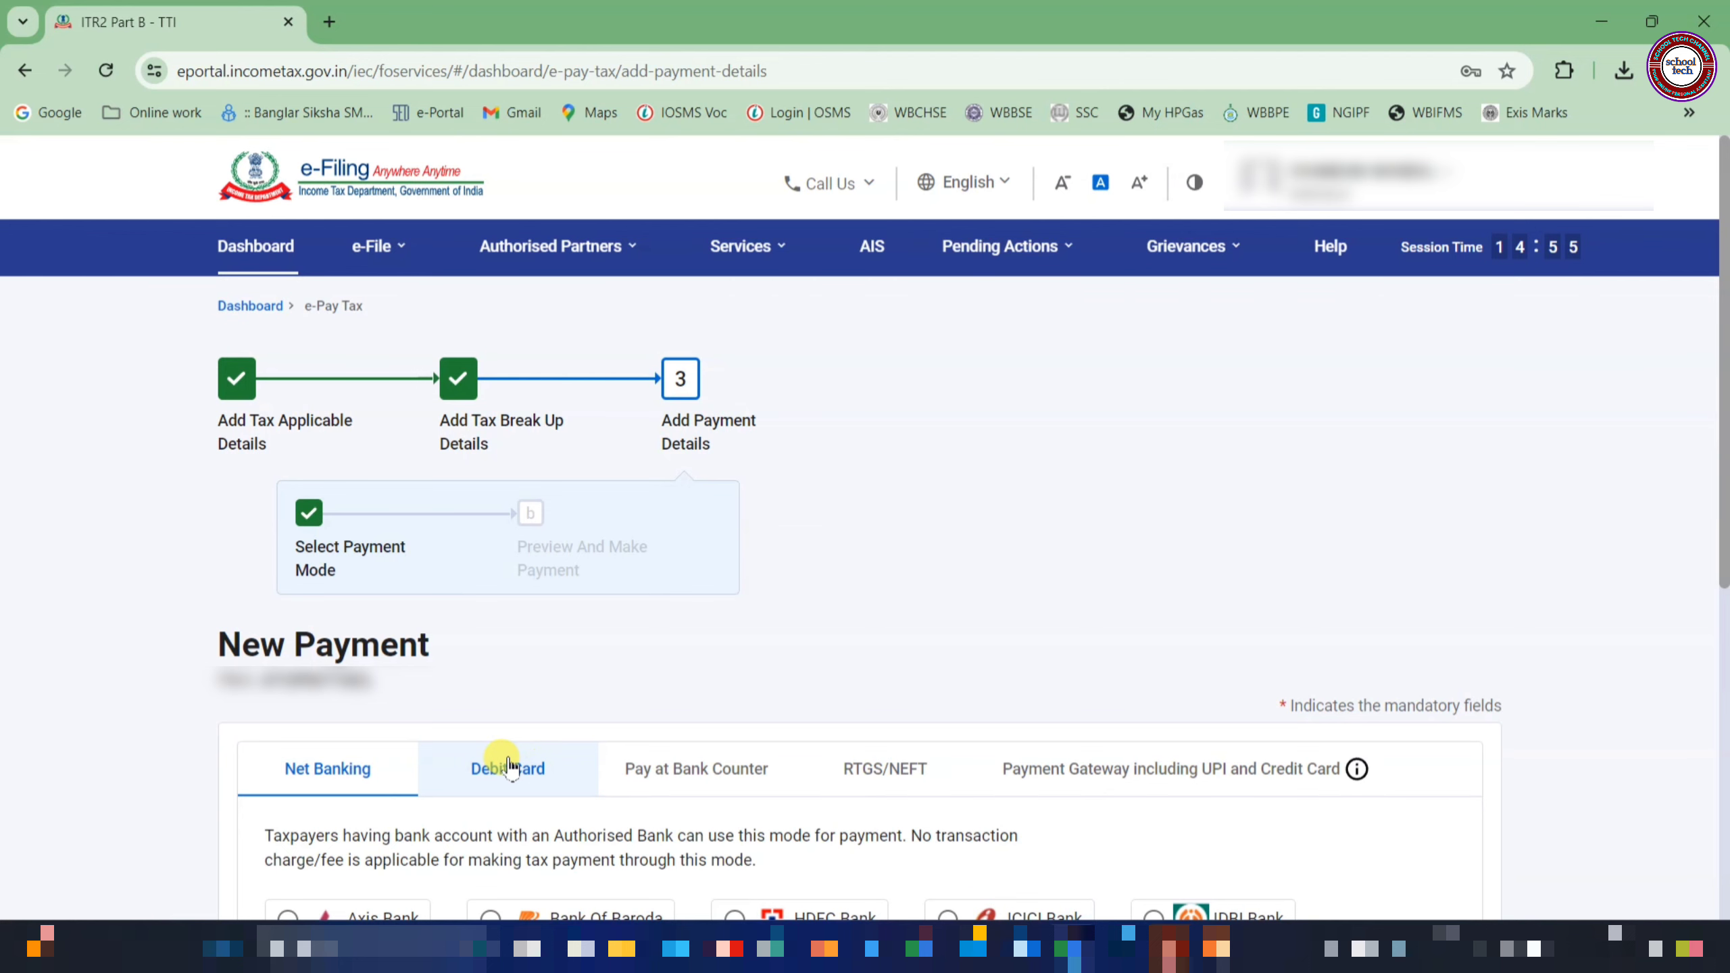
Step: Select State Bank Of India as the payment gateway including UPI and Credit Card, and continue to the payment preview
{"action": "scroll", "coordinate": [508, 767], "scroll_direction": "down", "scroll_amount": 6}
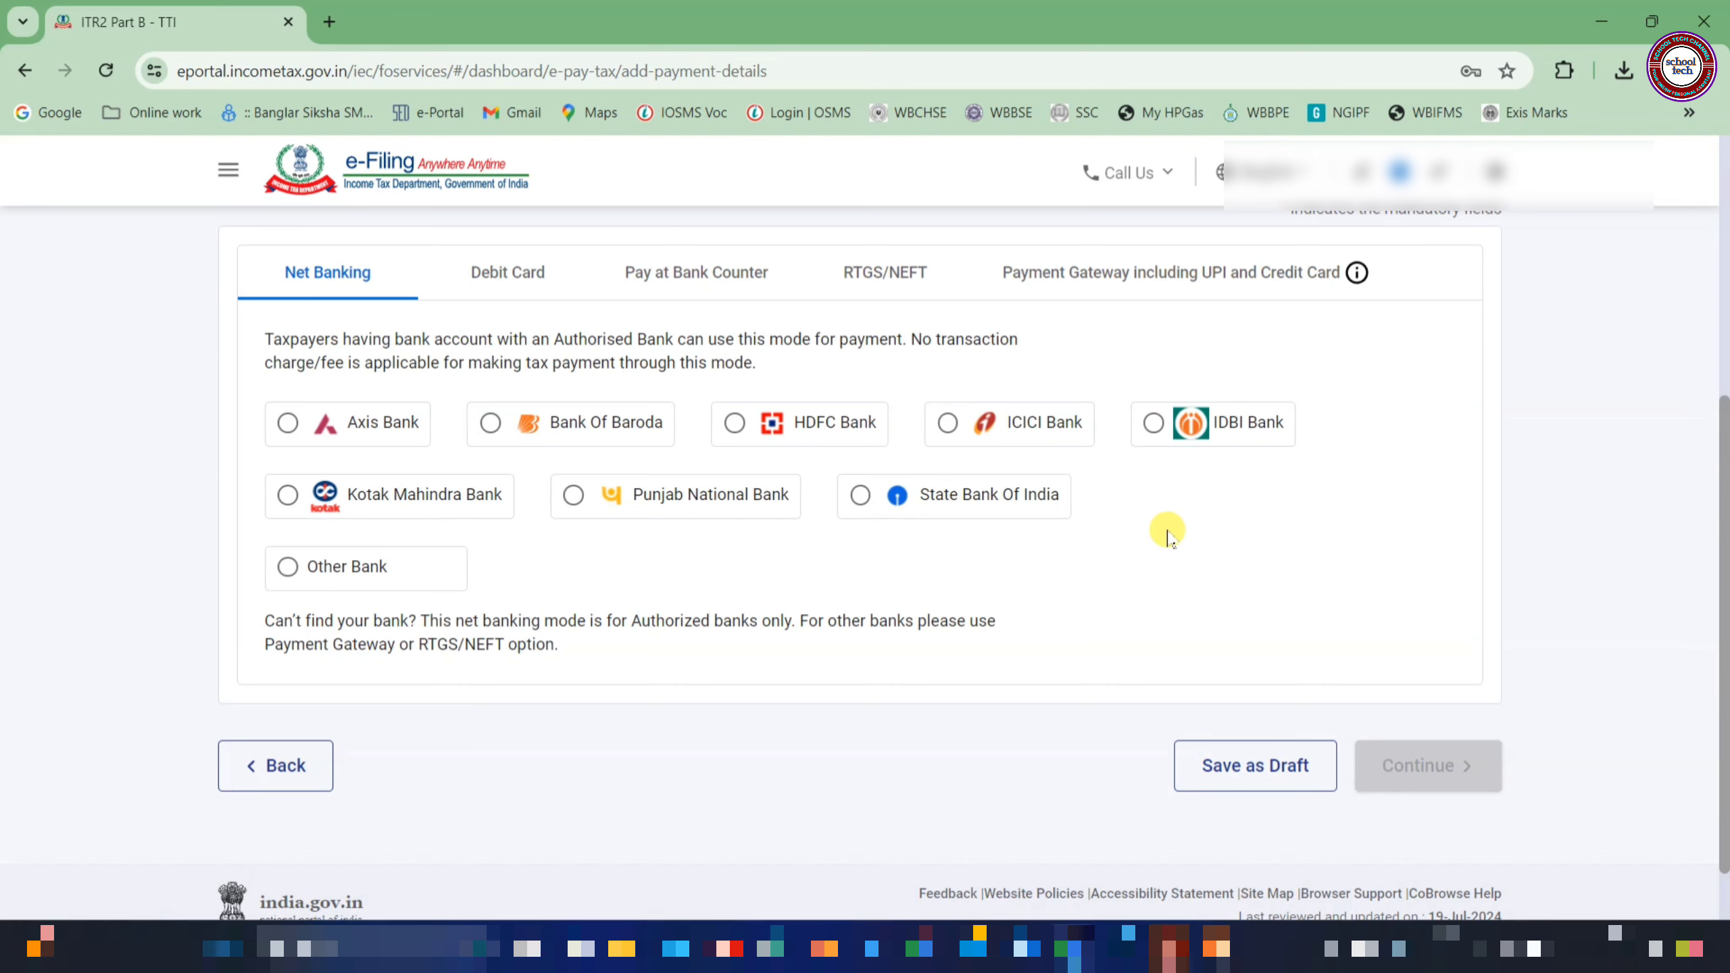
{"action": "left_click", "coordinate": [1056, 289]}
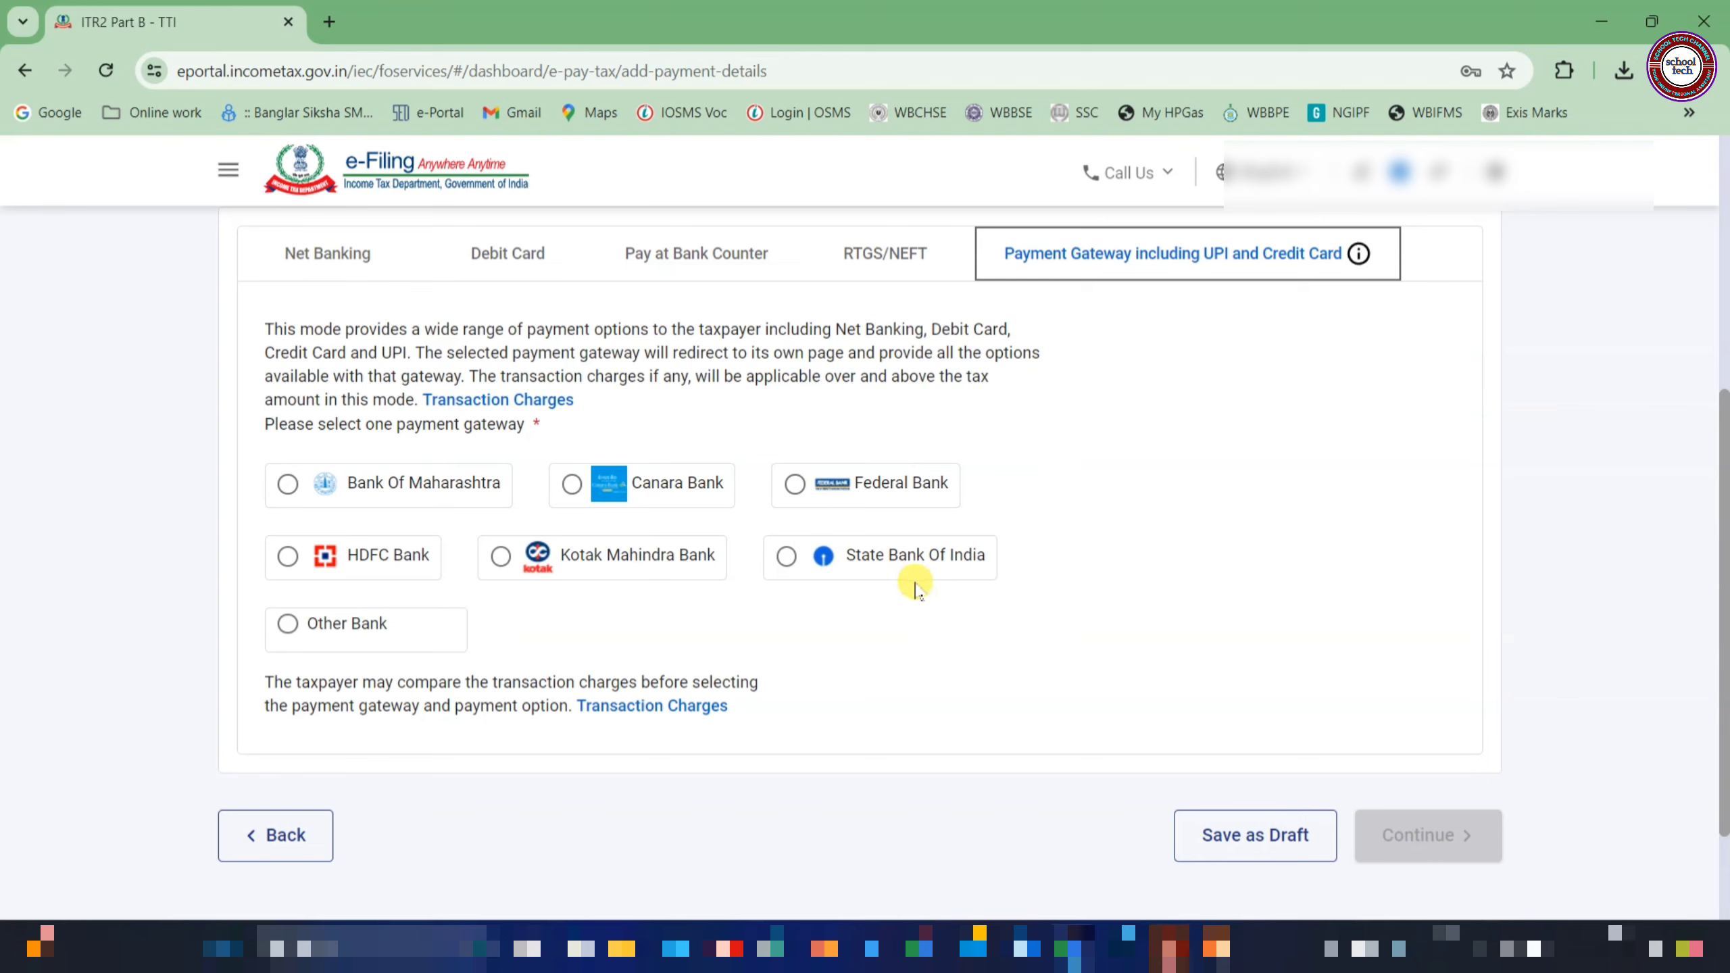
{"action": "left_click", "coordinate": [786, 558]}
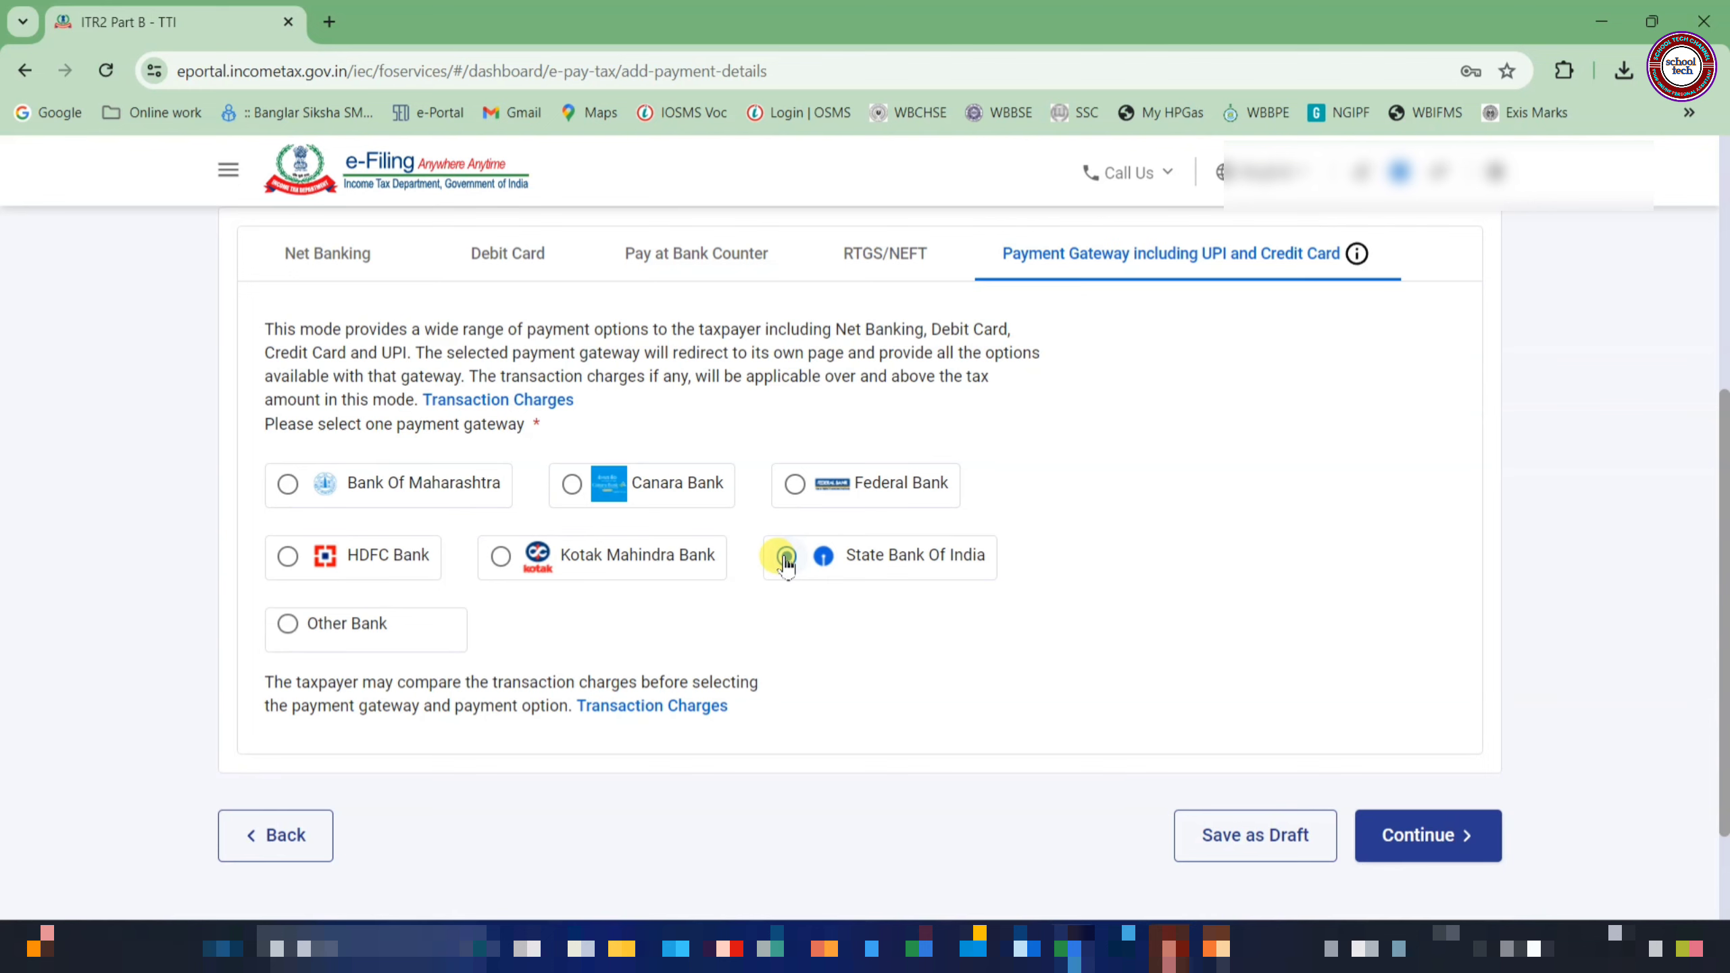
{"action": "left_click", "coordinate": [1418, 825]}
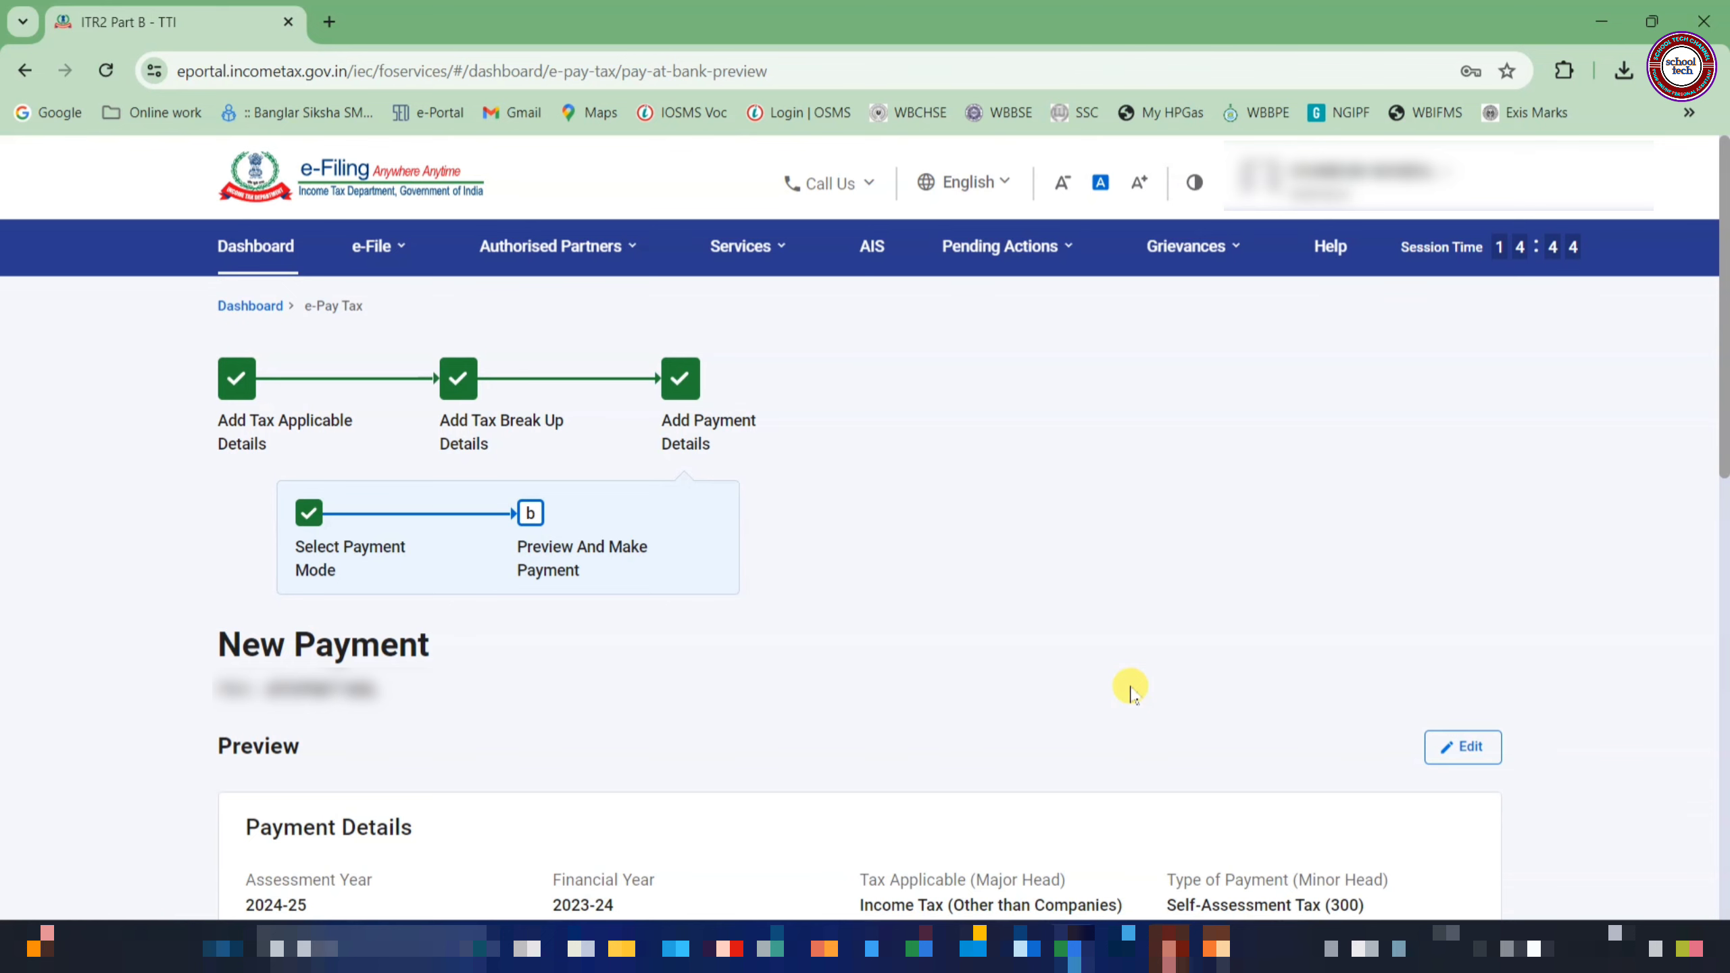
Step: Proceed with payment from the preview, agree to the terms and conditions, and submit the payment to the bank
{"action": "scroll", "coordinate": [1131, 688], "scroll_direction": "down", "scroll_amount": 5}
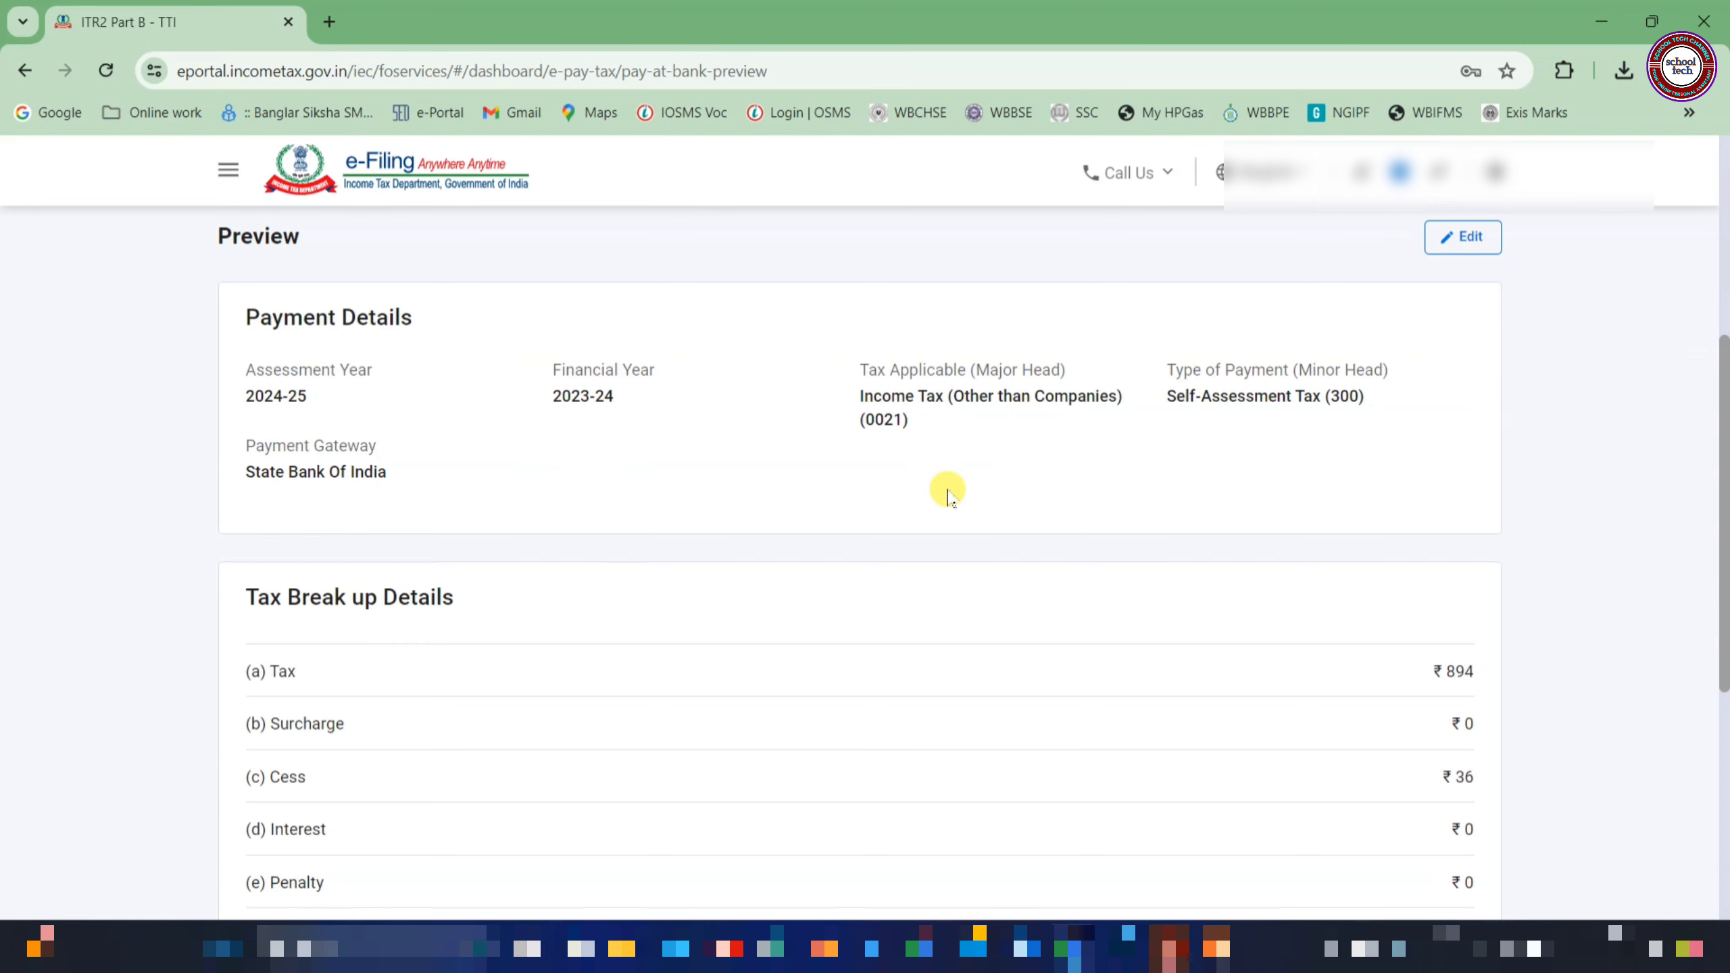
{"action": "scroll", "coordinate": [947, 491], "scroll_direction": "down", "scroll_amount": 5}
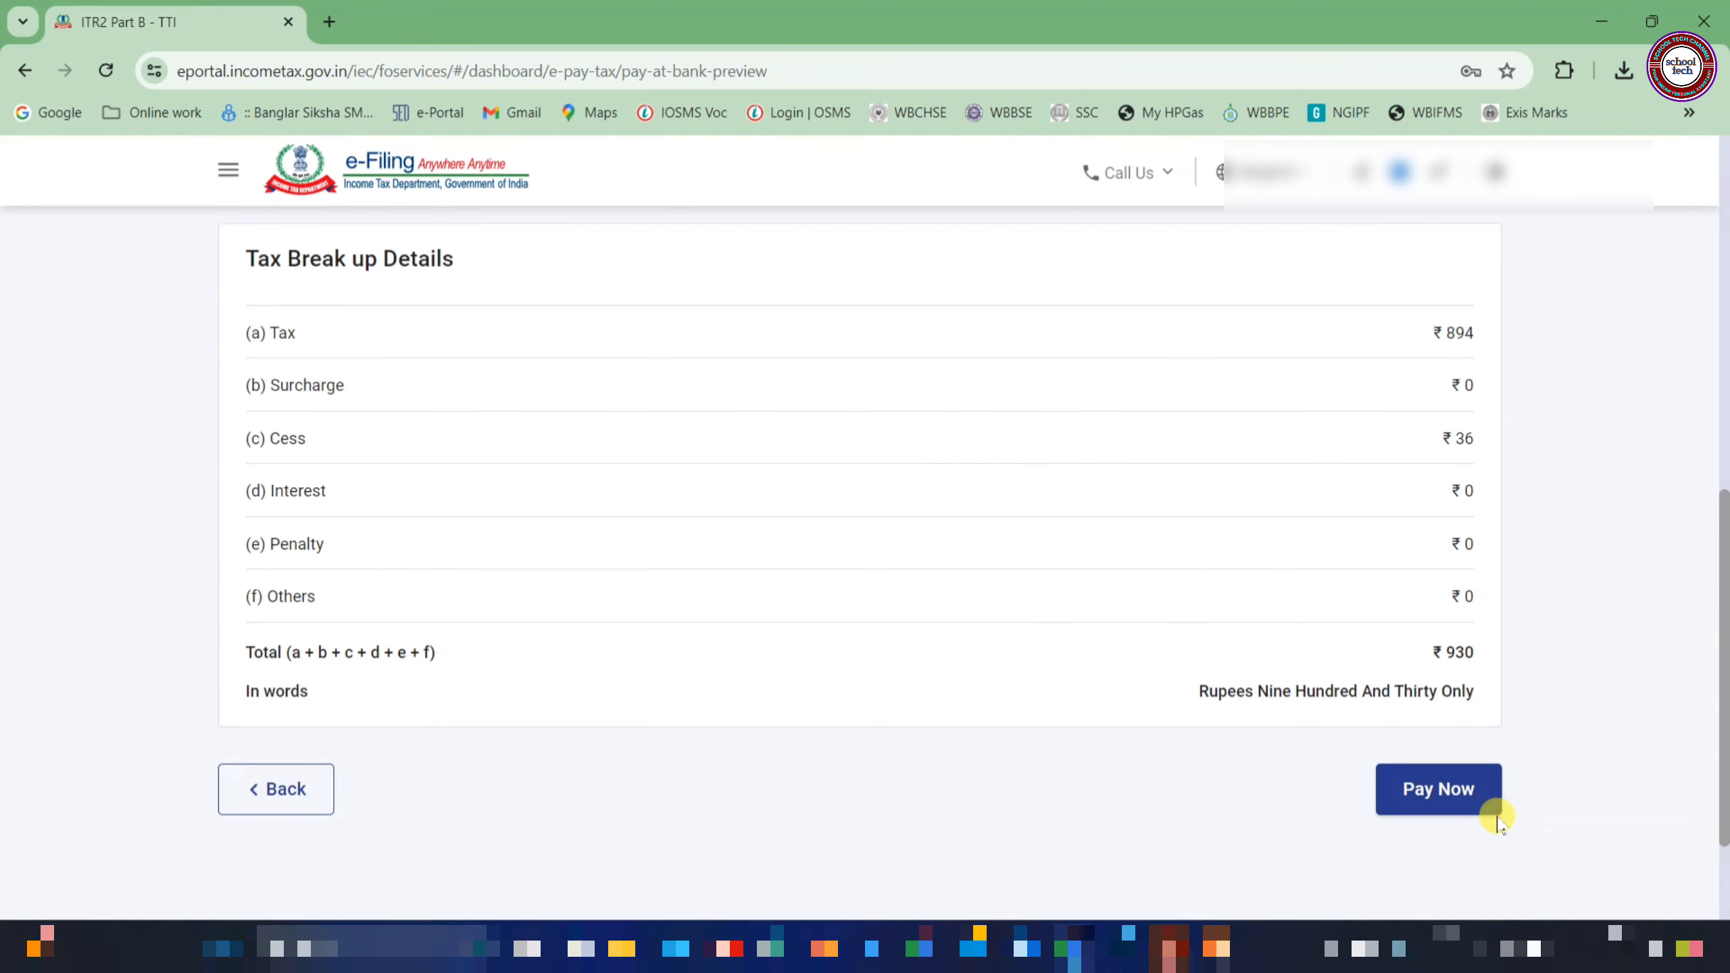
{"action": "left_click", "coordinate": [1452, 811]}
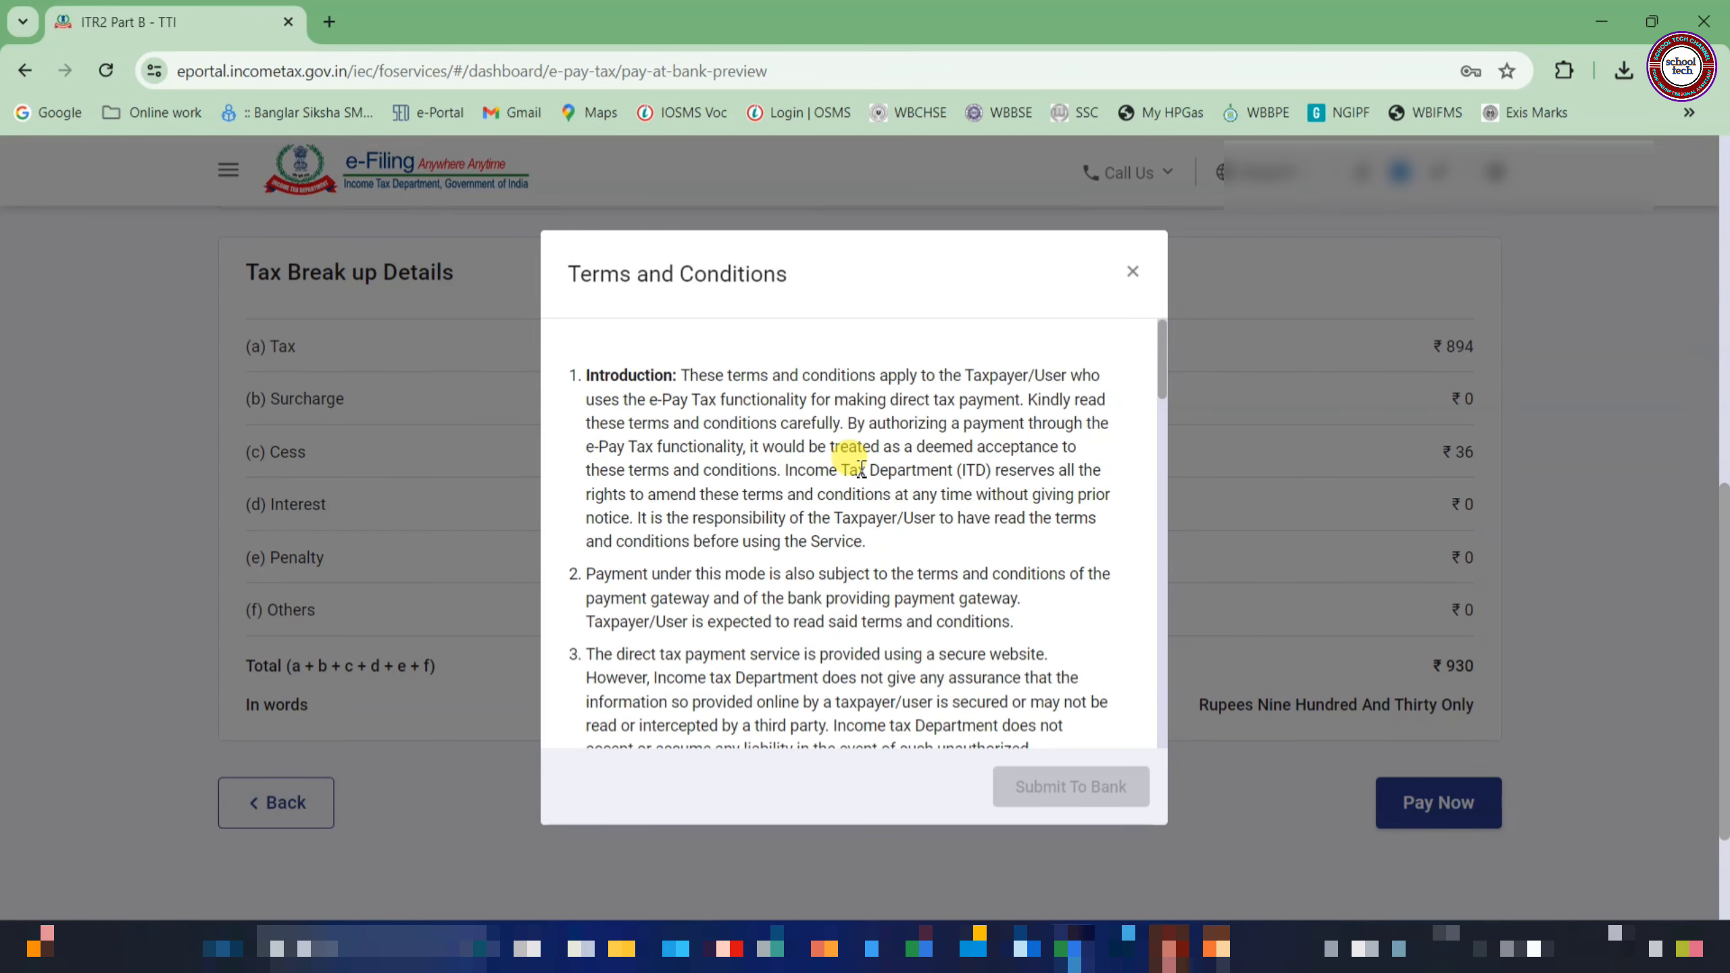
{"action": "scroll", "coordinate": [860, 469], "scroll_direction": "down", "scroll_amount": 20}
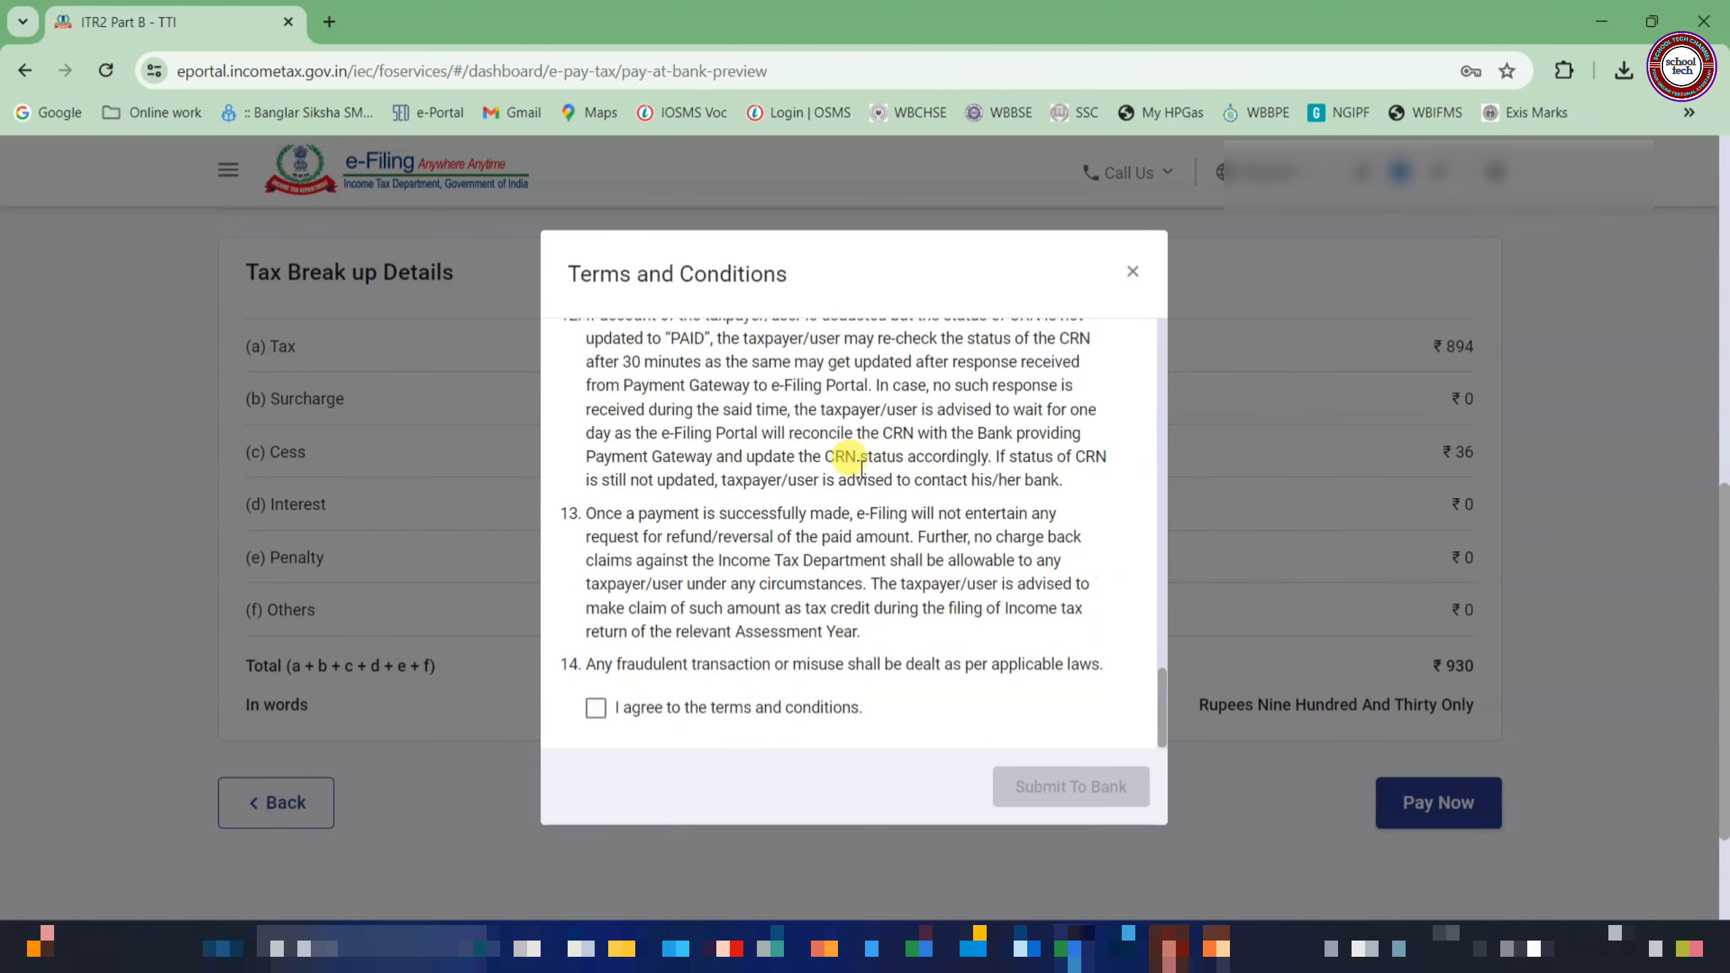
{"action": "left_click", "coordinate": [596, 709]}
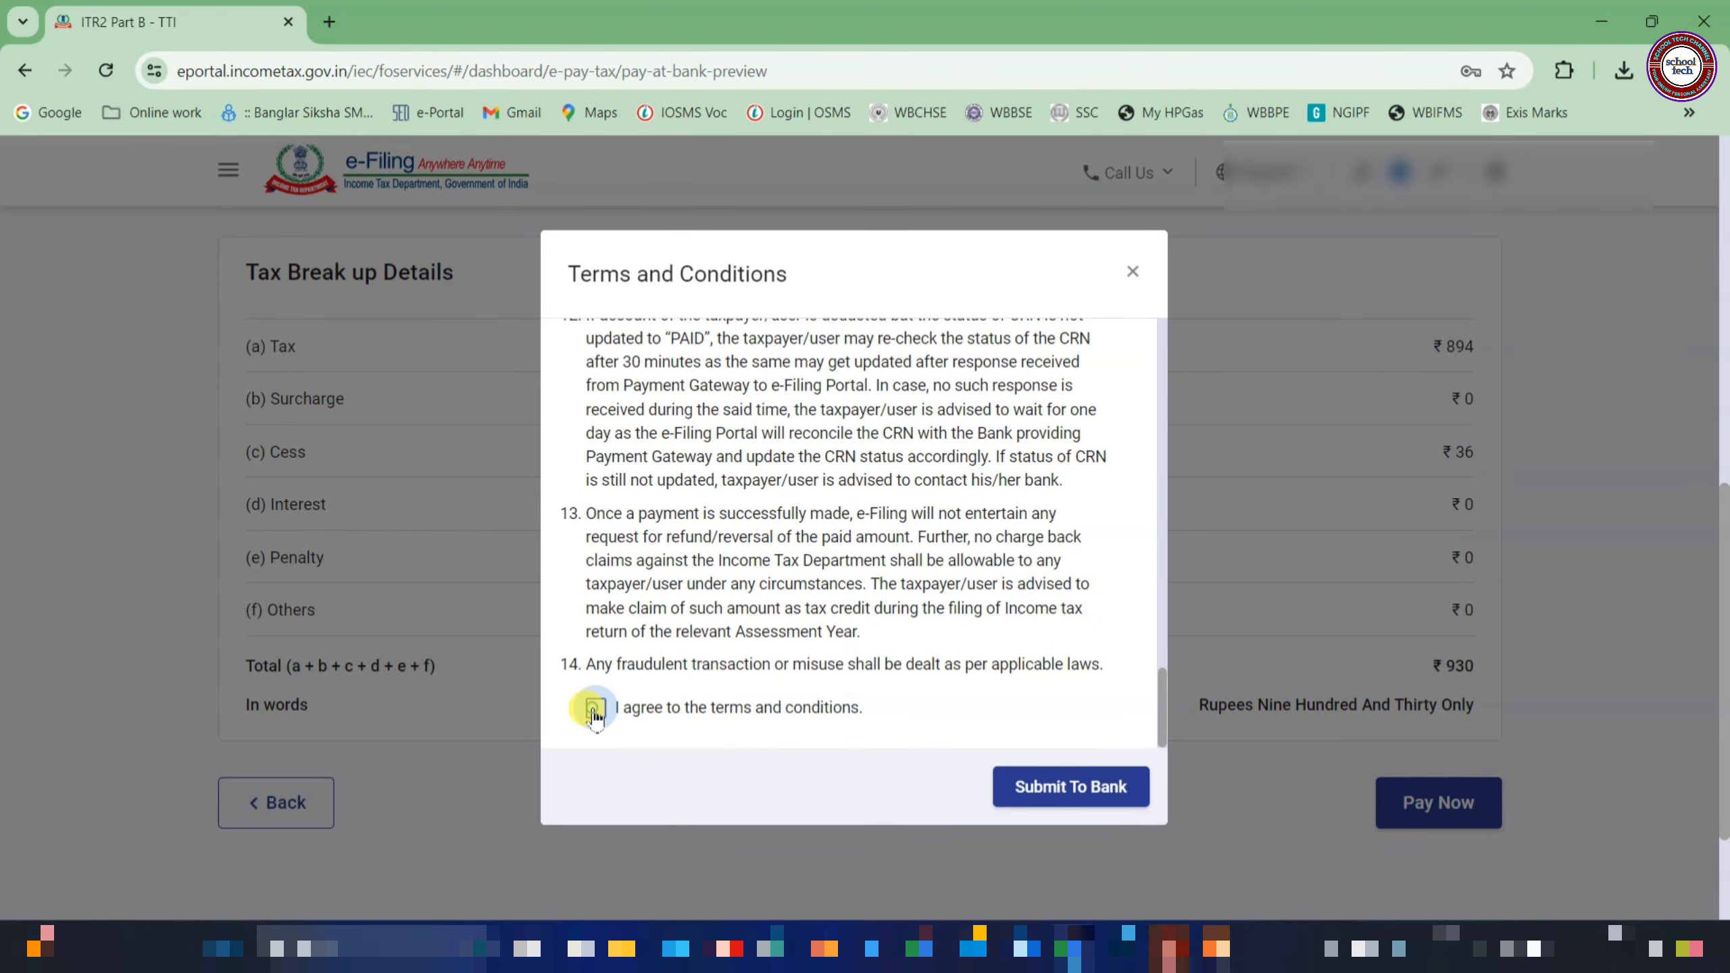
{"action": "left_click", "coordinate": [1055, 796]}
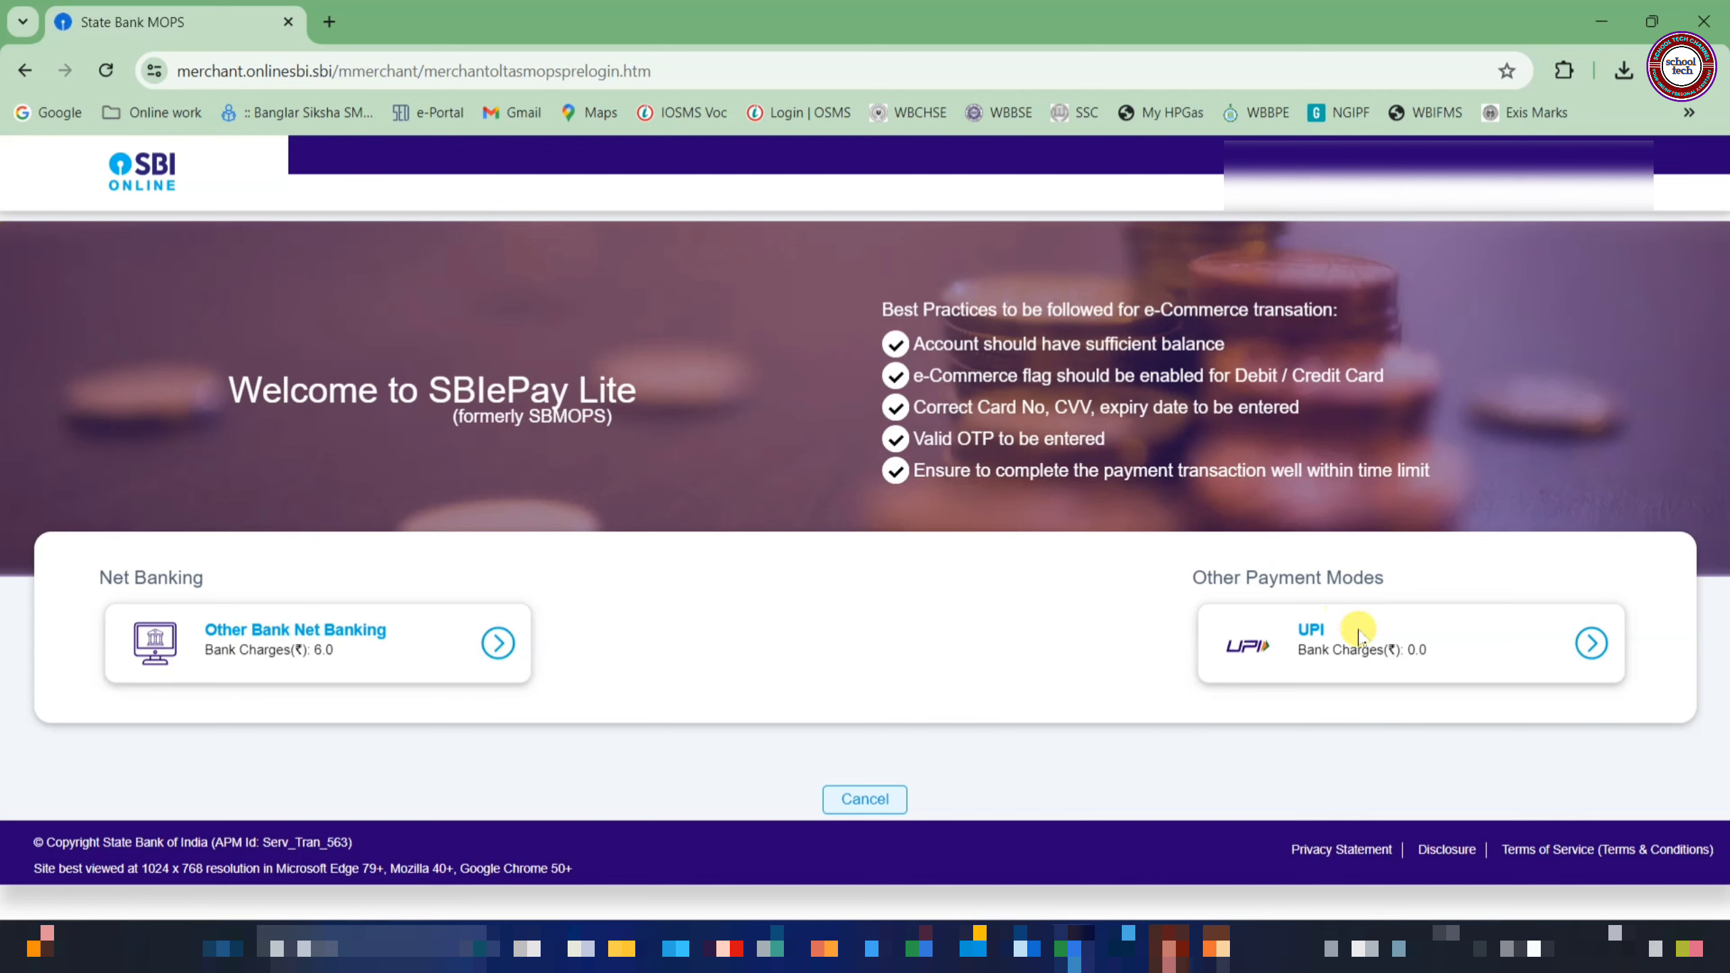
Step: Pay the tax by UPI using the QR code option and acknowledge the transaction status message
{"action": "left_click", "coordinate": [1589, 645]}
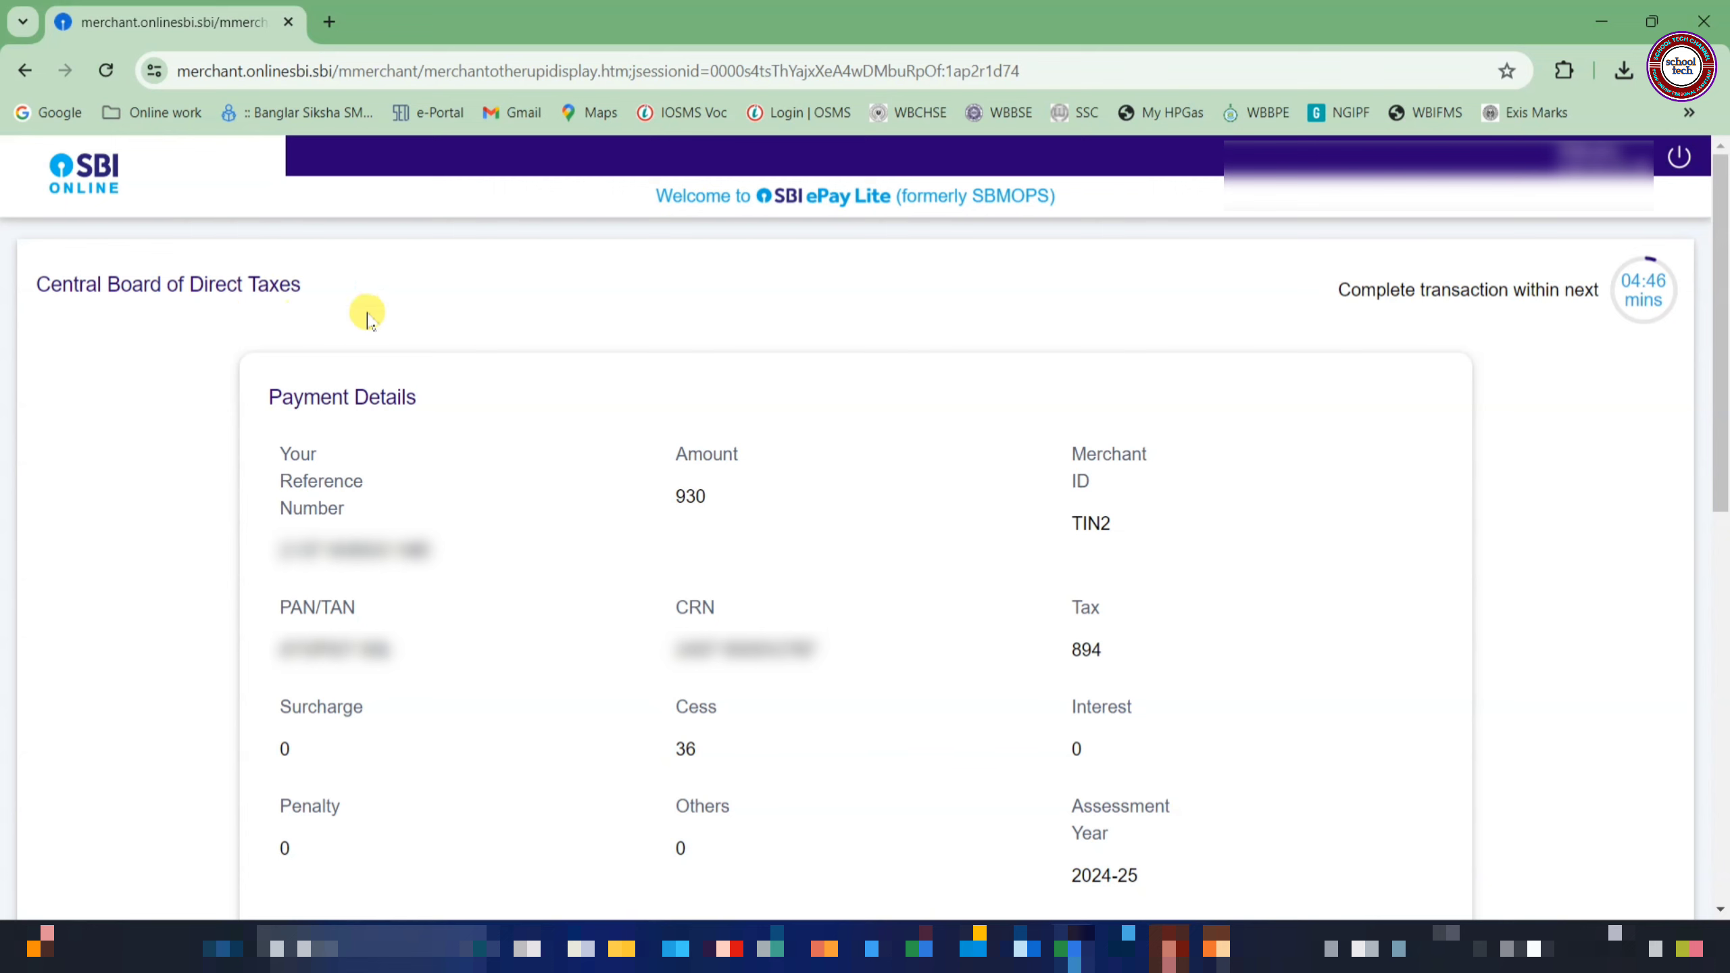
{"action": "scroll", "coordinate": [1294, 542], "scroll_direction": "down", "scroll_amount": 8}
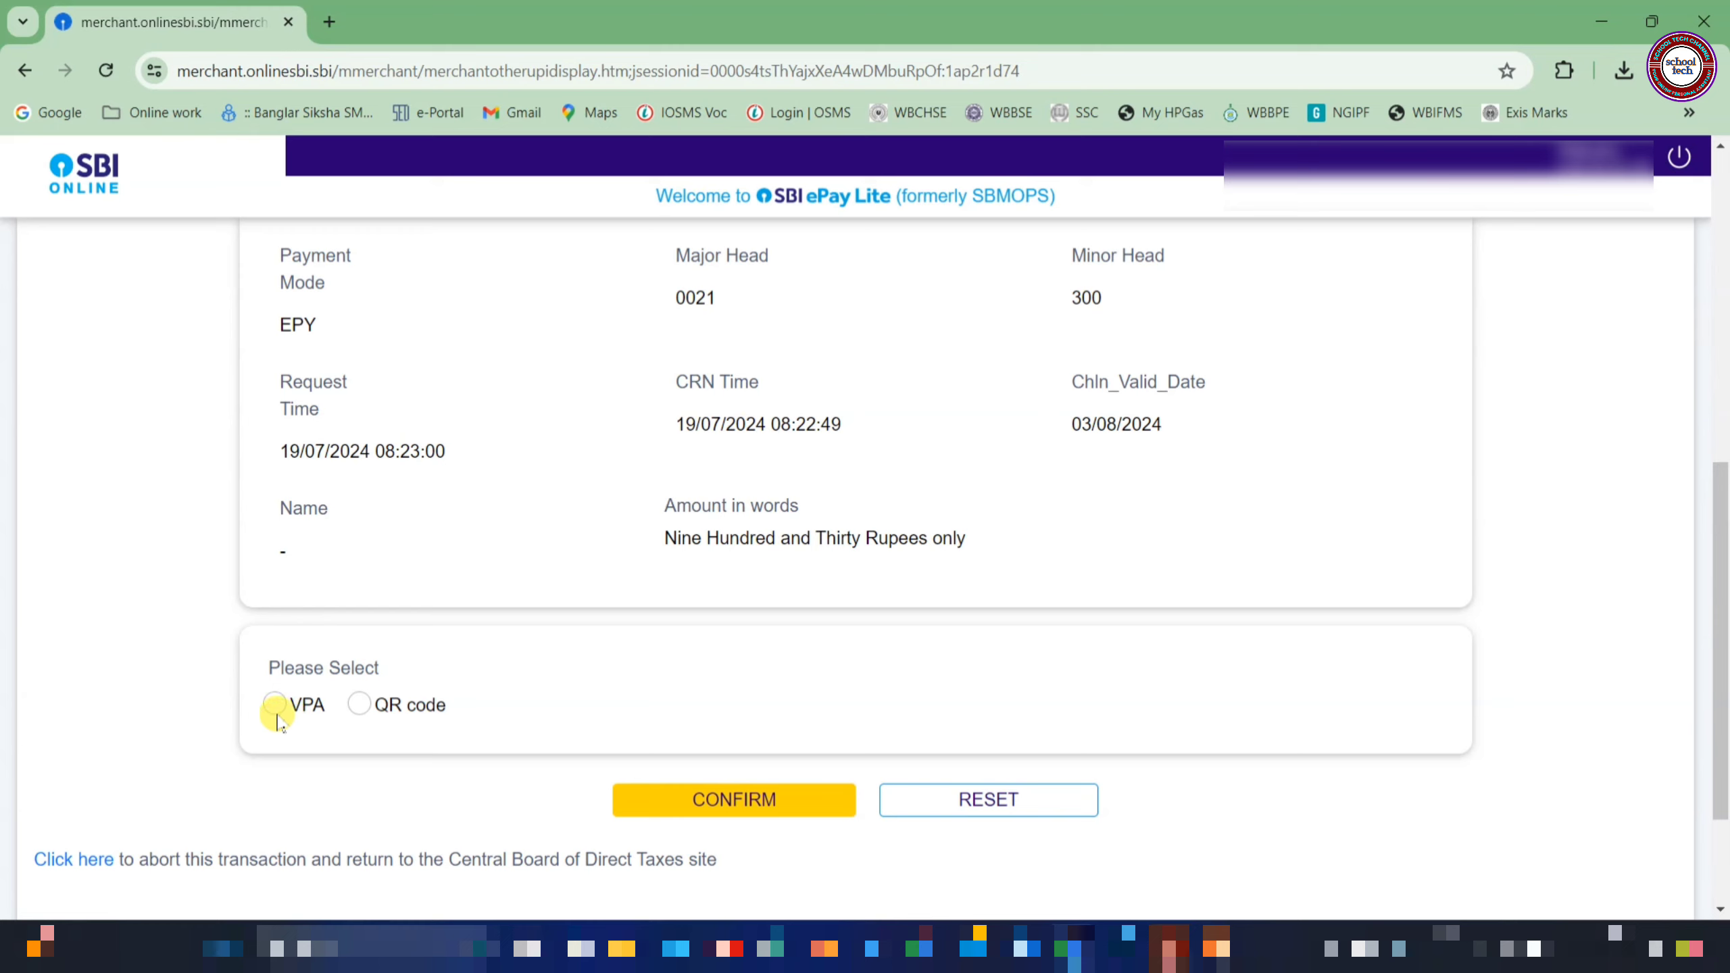
{"action": "left_click", "coordinate": [360, 706]}
{"action": "left_click", "coordinate": [711, 801]}
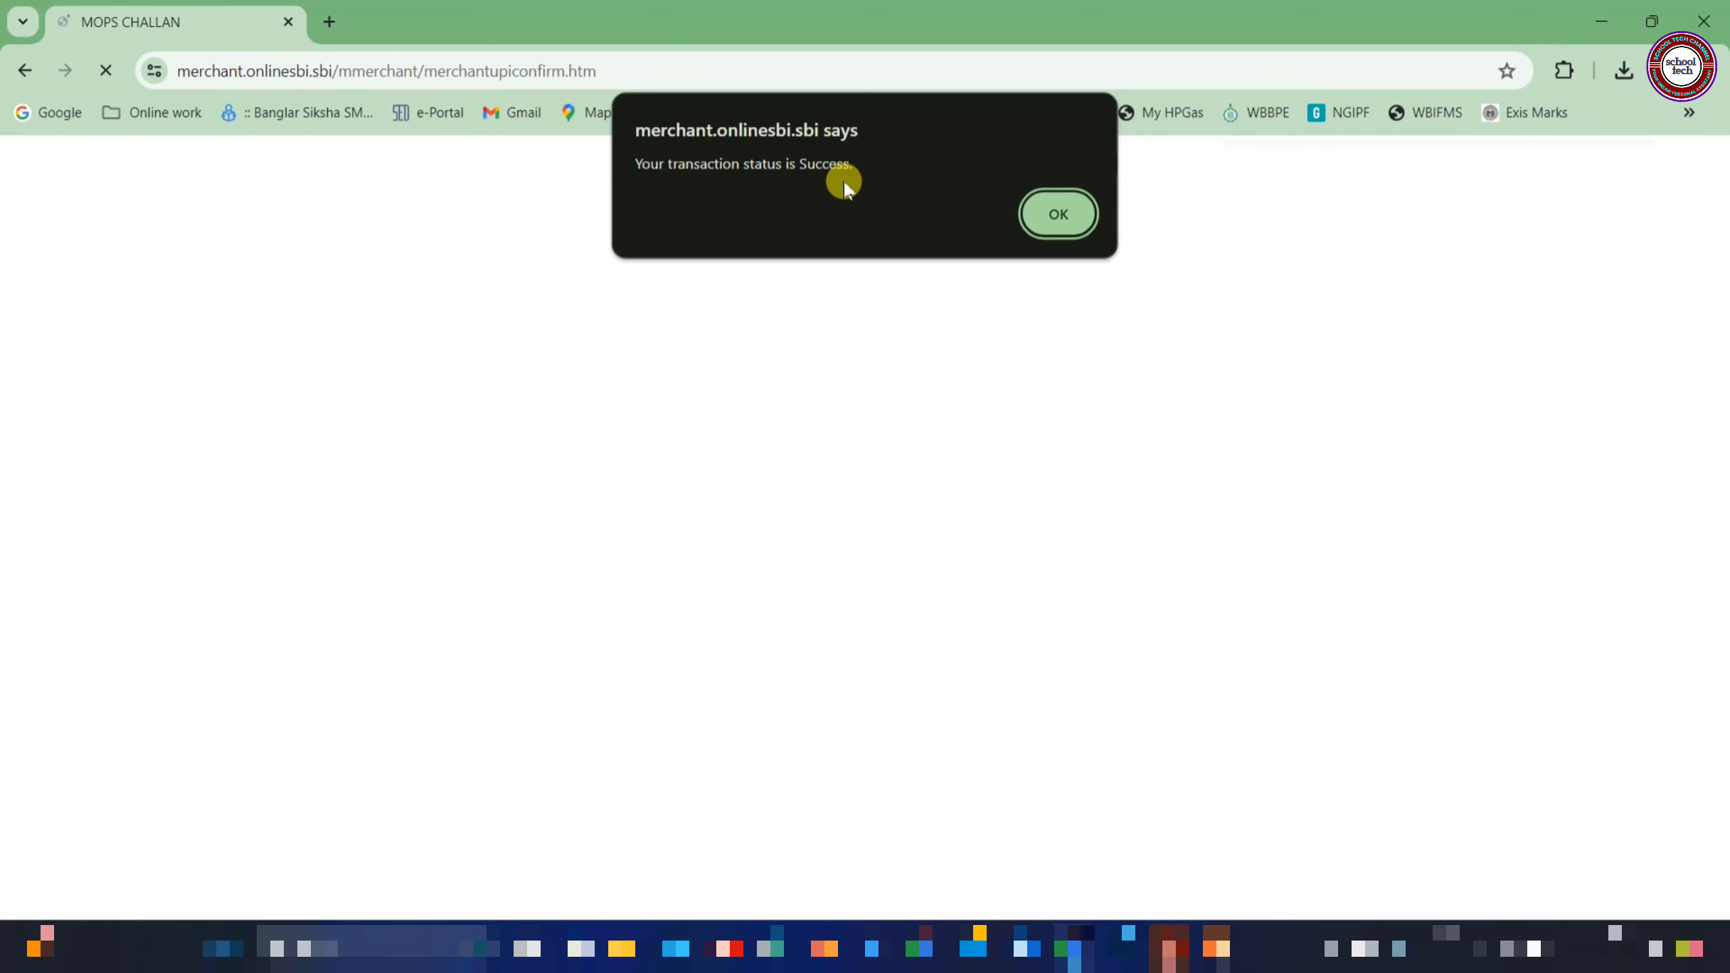
{"action": "left_click", "coordinate": [1070, 213]}
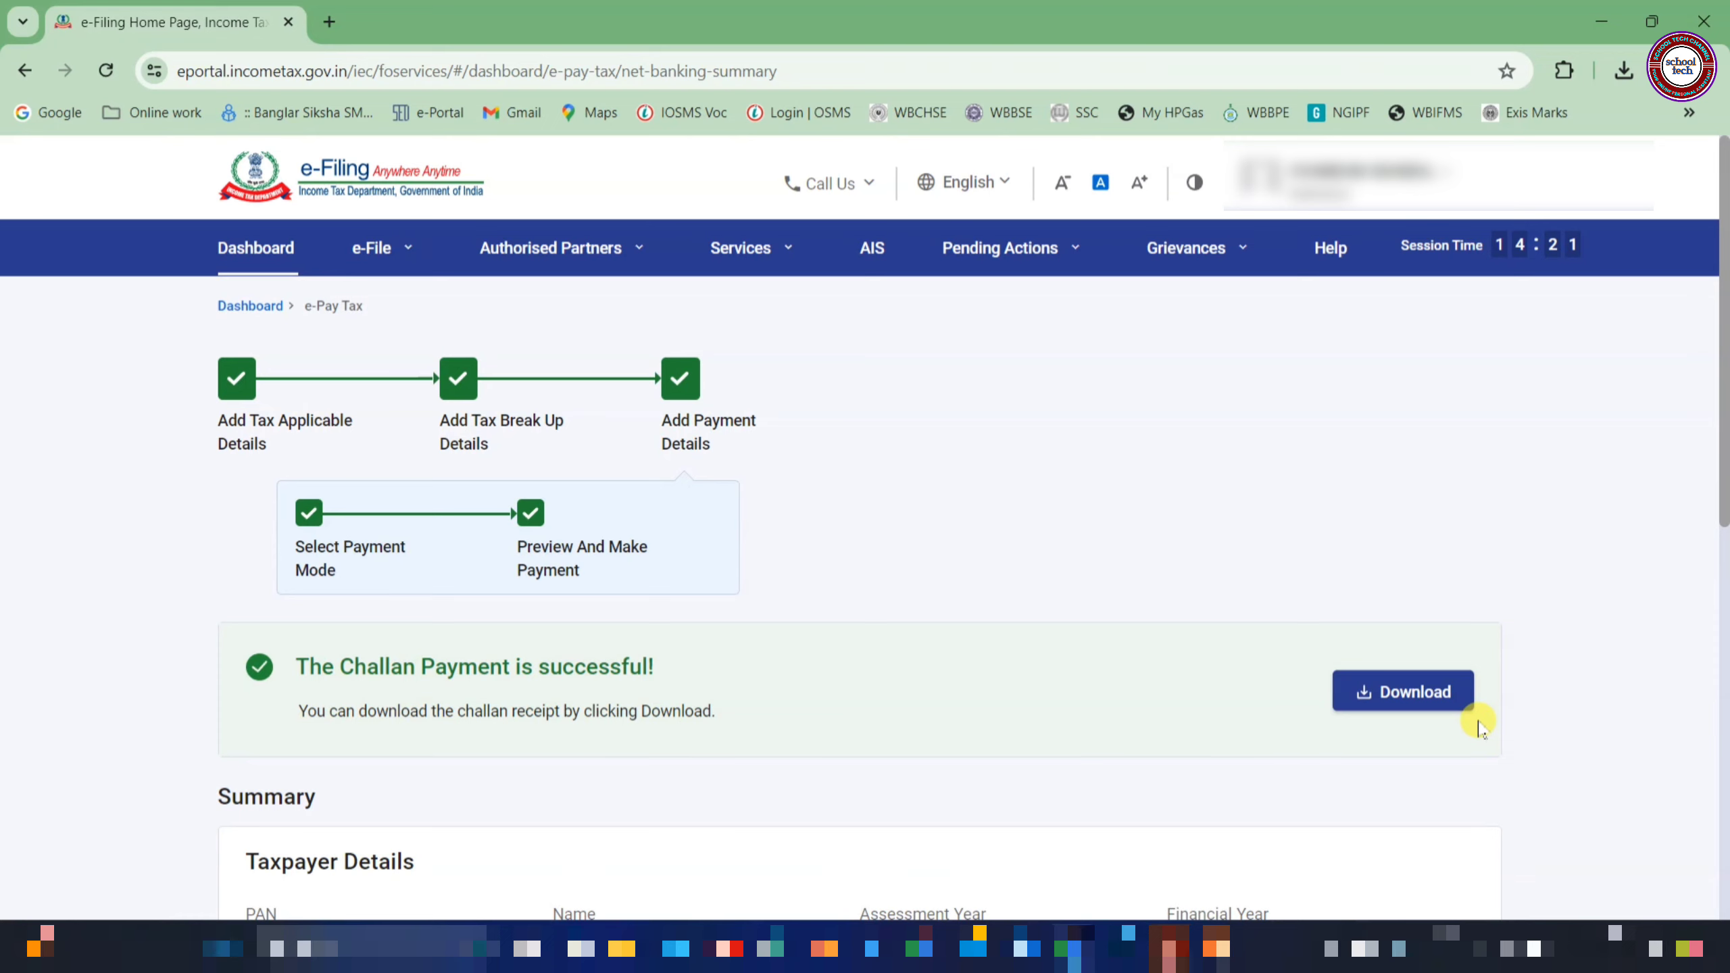
Step: Download the challan receipt and go back to the return filing
{"action": "left_click", "coordinate": [1434, 703]}
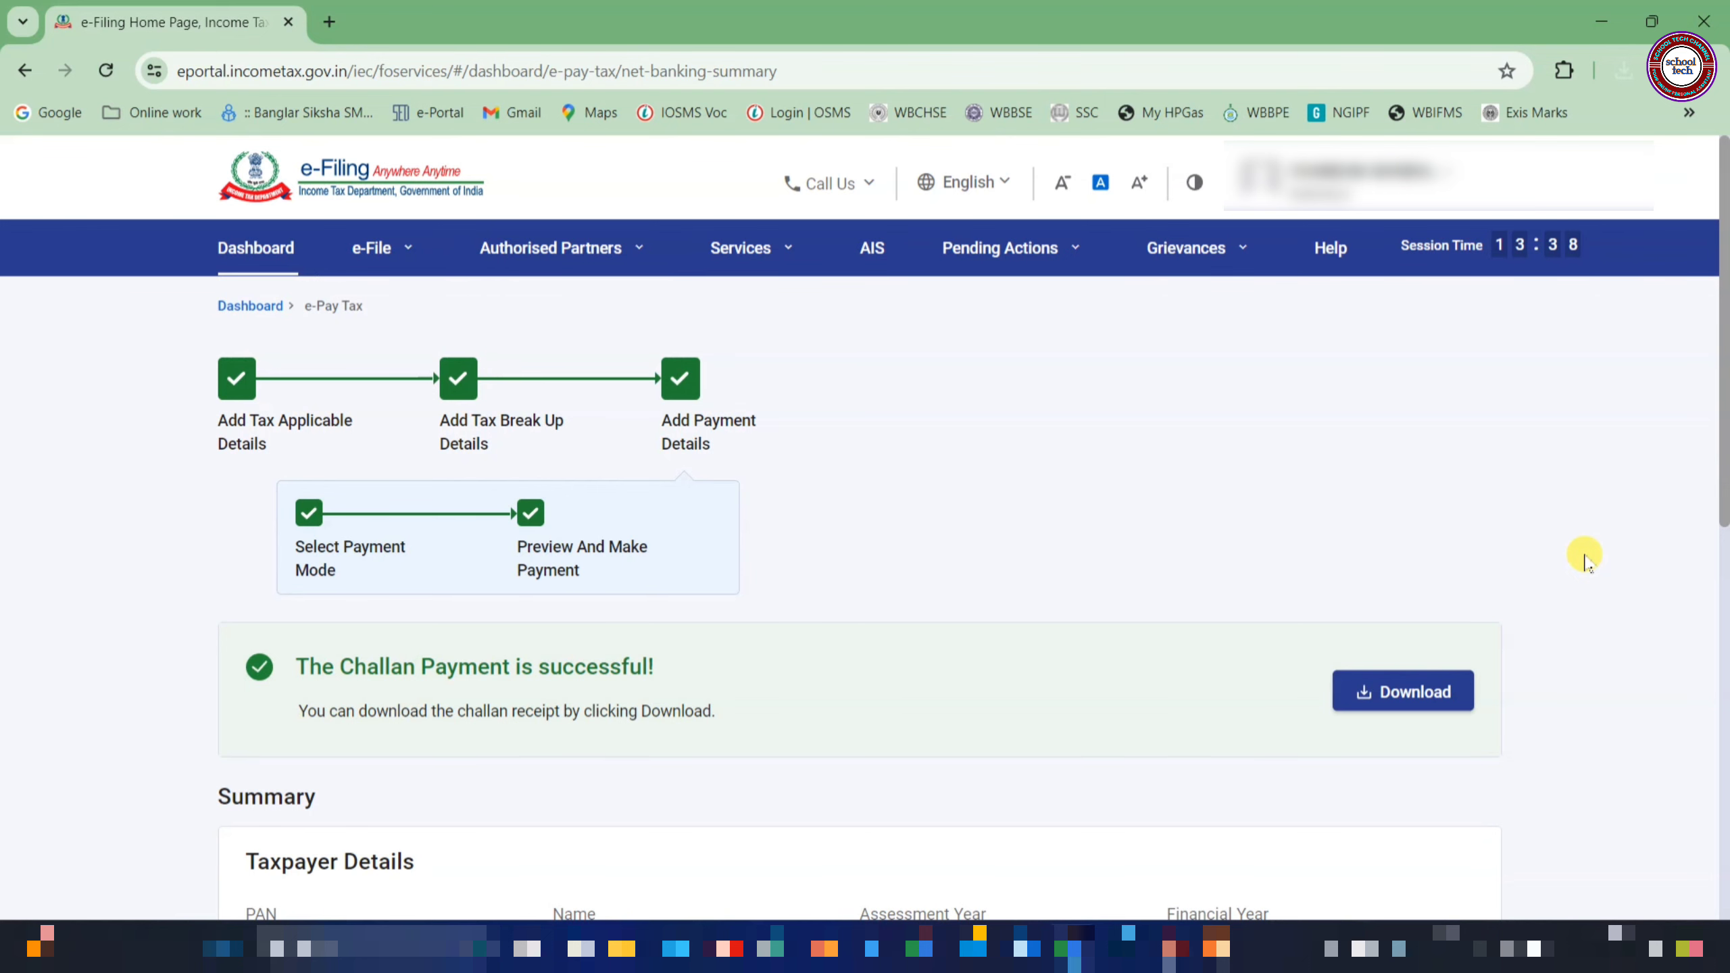
{"action": "scroll", "coordinate": [514, 769], "scroll_direction": "down", "scroll_amount": 10}
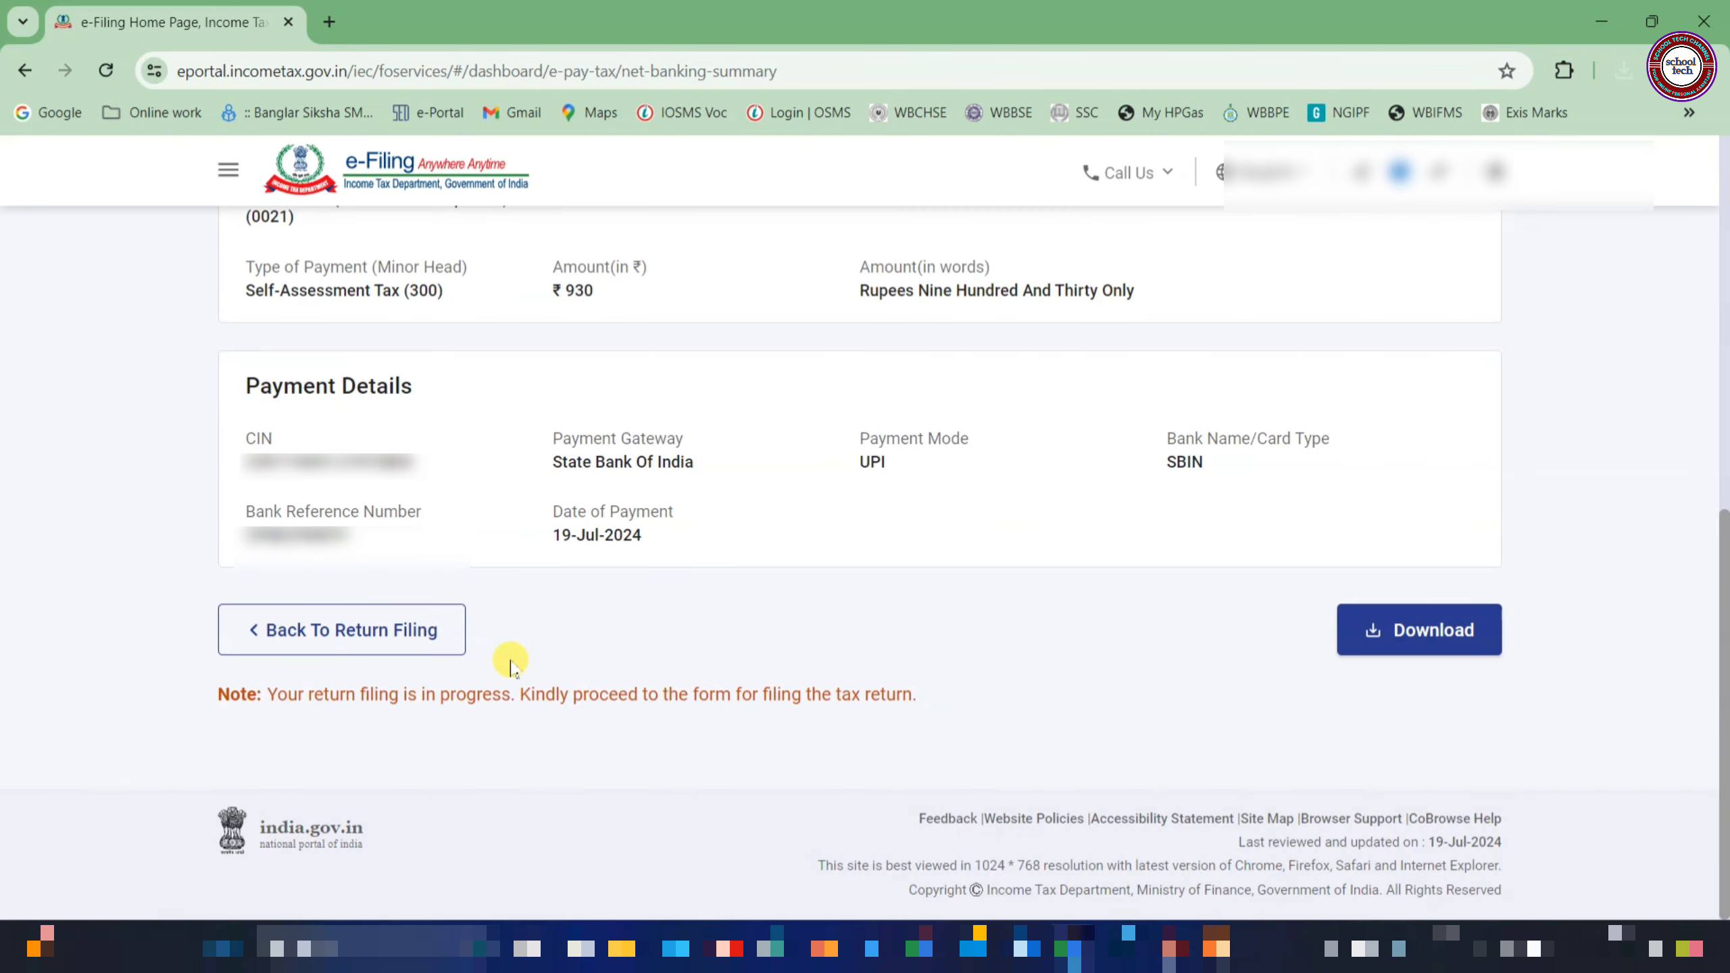
{"action": "left_click", "coordinate": [330, 631]}
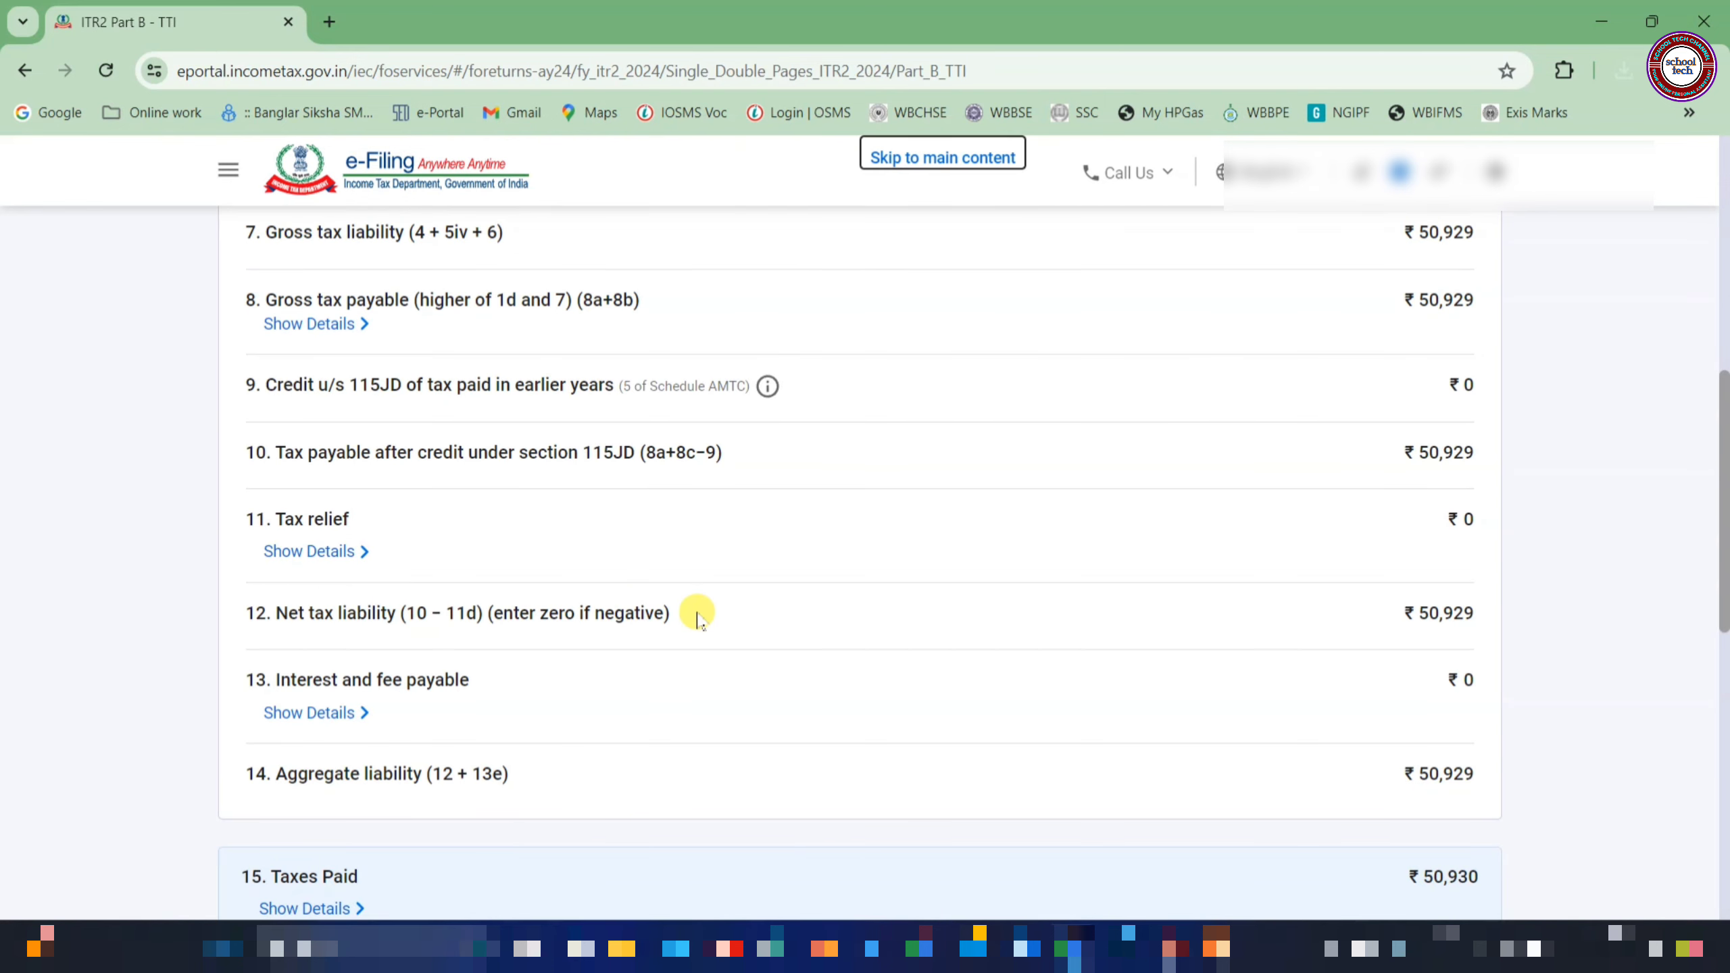
Step: Proceed to preview the return, tick the declaration made in the capacity of Self, and open the ITR2 preview
{"action": "scroll", "coordinate": [696, 621], "scroll_direction": "down", "scroll_amount": 8}
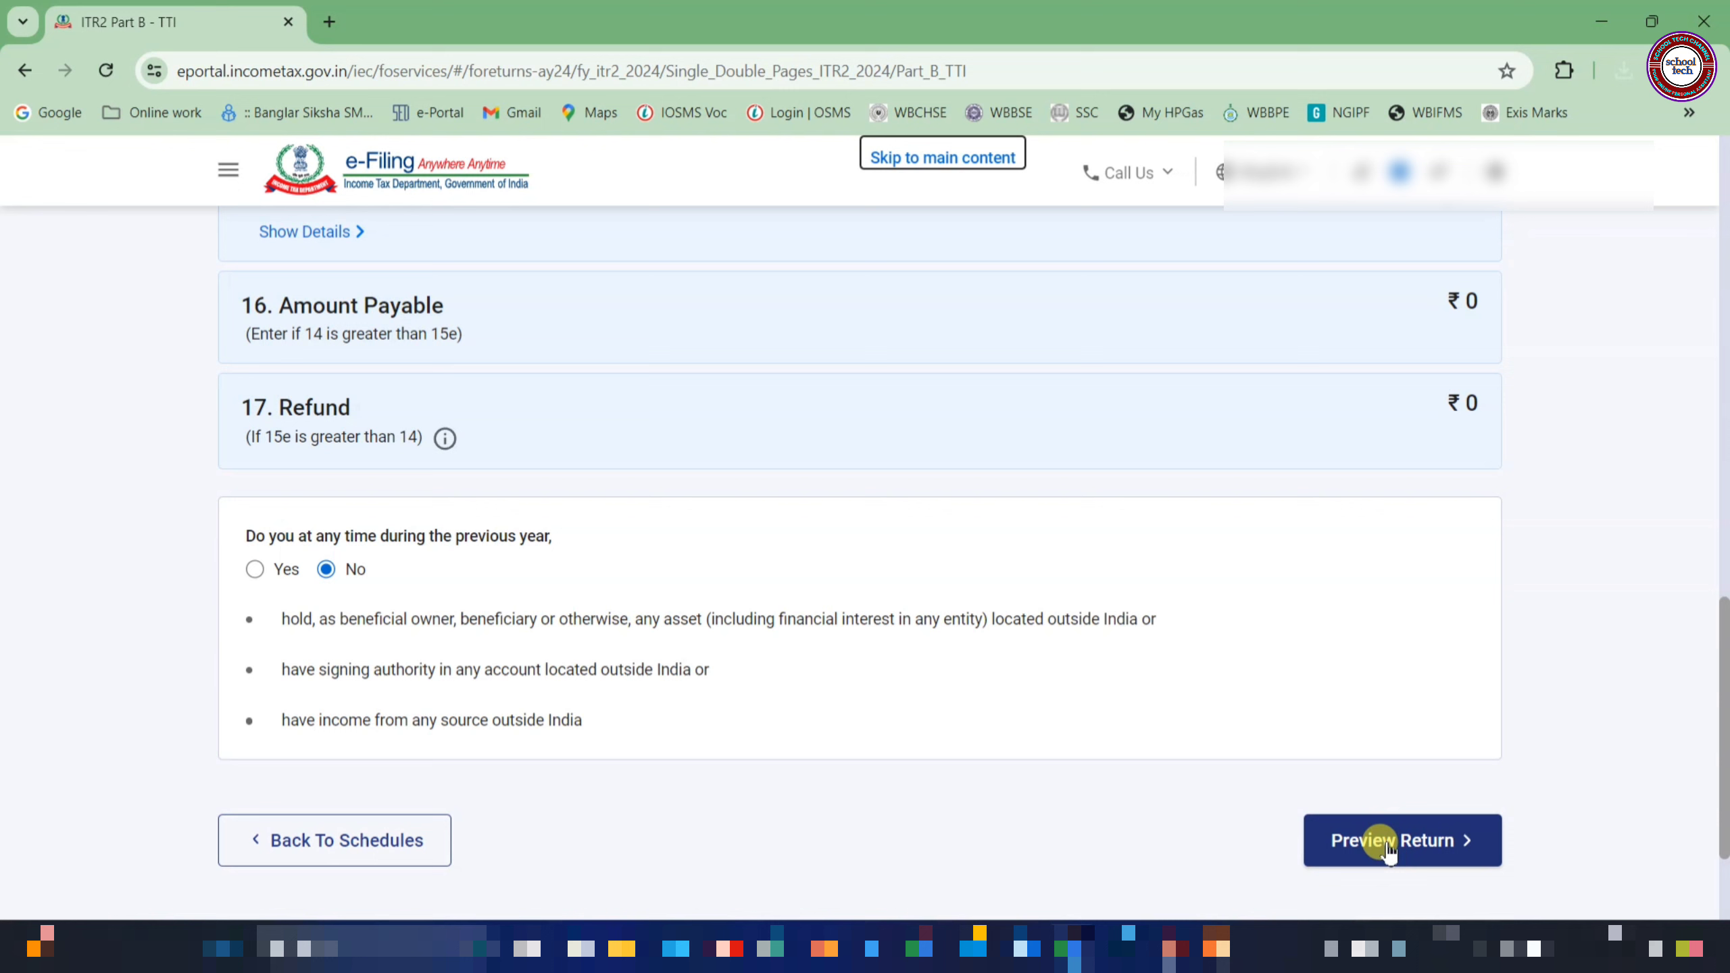
{"action": "left_click", "coordinate": [1422, 845]}
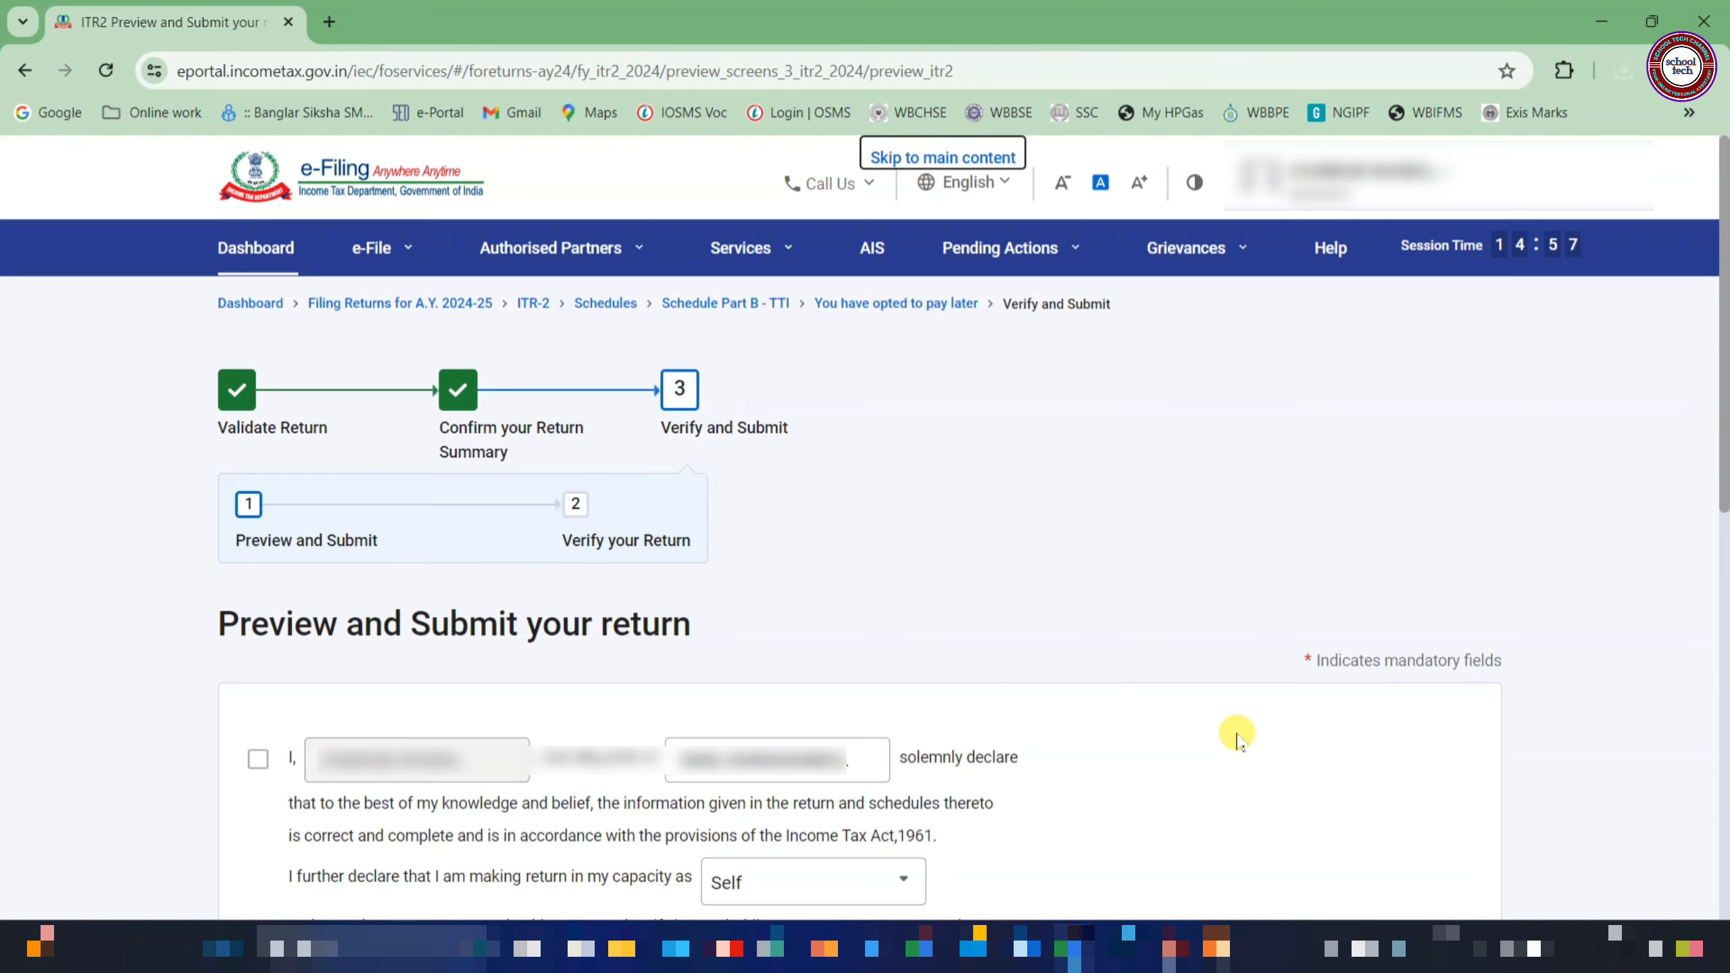
{"action": "left_click", "coordinate": [256, 763]}
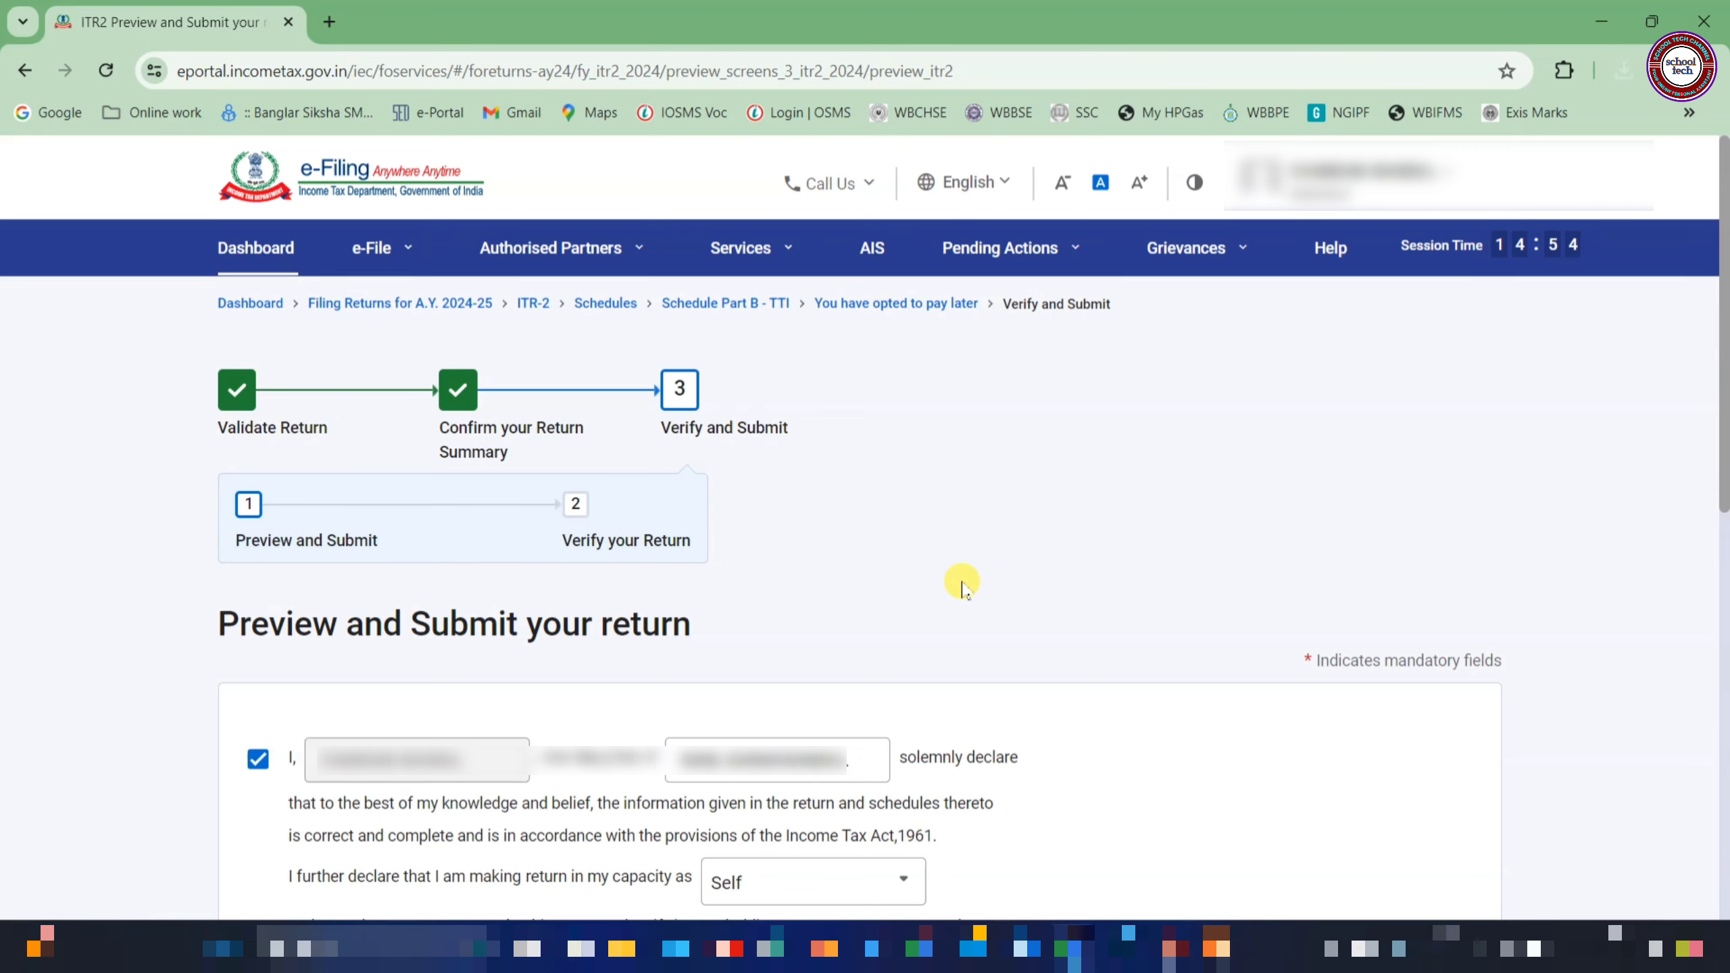
{"action": "scroll", "coordinate": [962, 586], "scroll_direction": "down", "scroll_amount": 10}
{"action": "left_click", "coordinate": [1412, 620]}
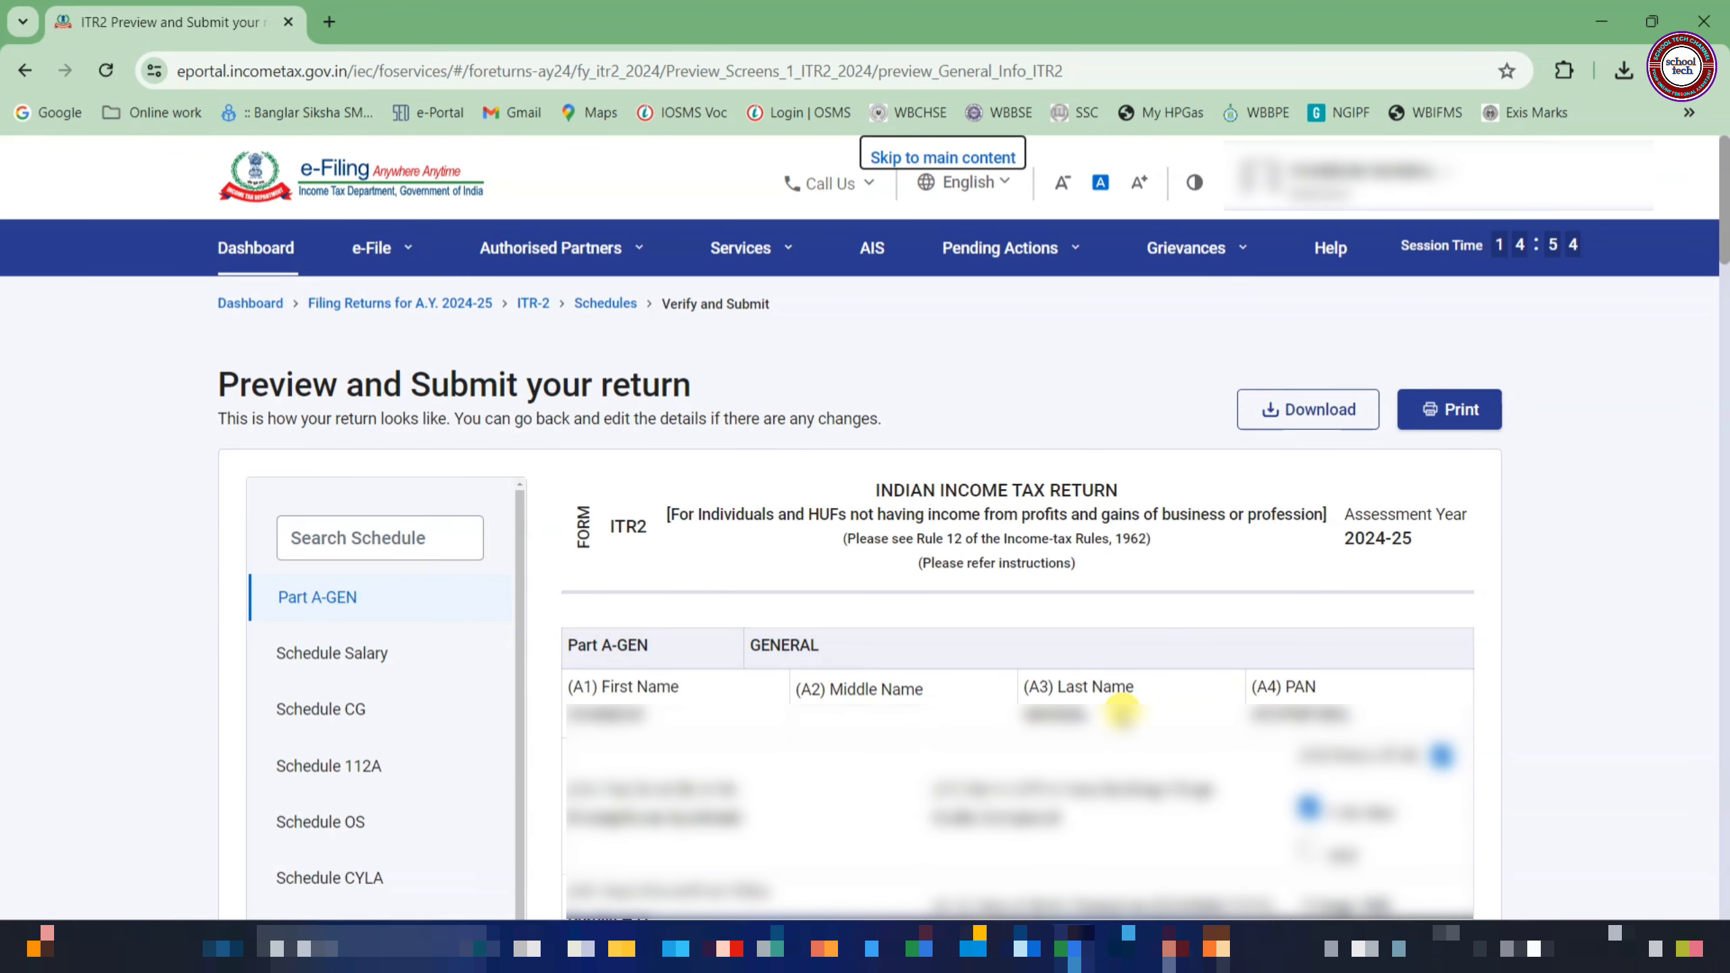
Step: Download the previewed ITR2 return, run its validation, and proceed to verification
{"action": "left_click", "coordinate": [1299, 412]}
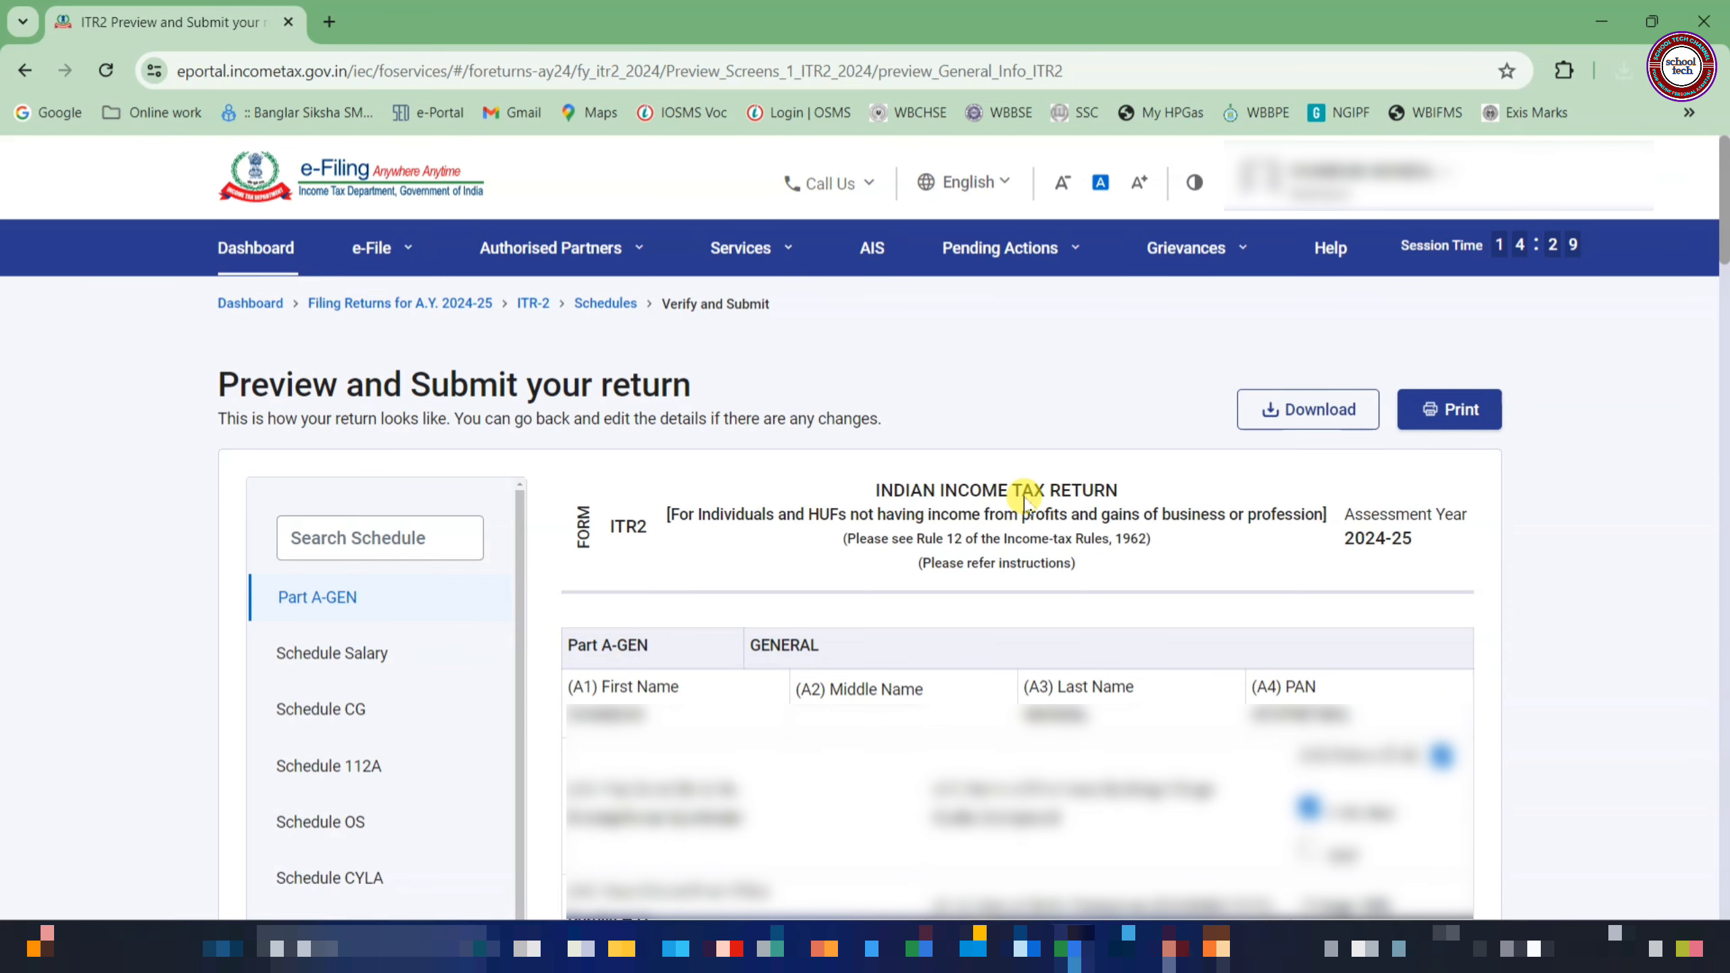
{"action": "scroll", "coordinate": [1025, 504], "scroll_direction": "down", "scroll_amount": 20}
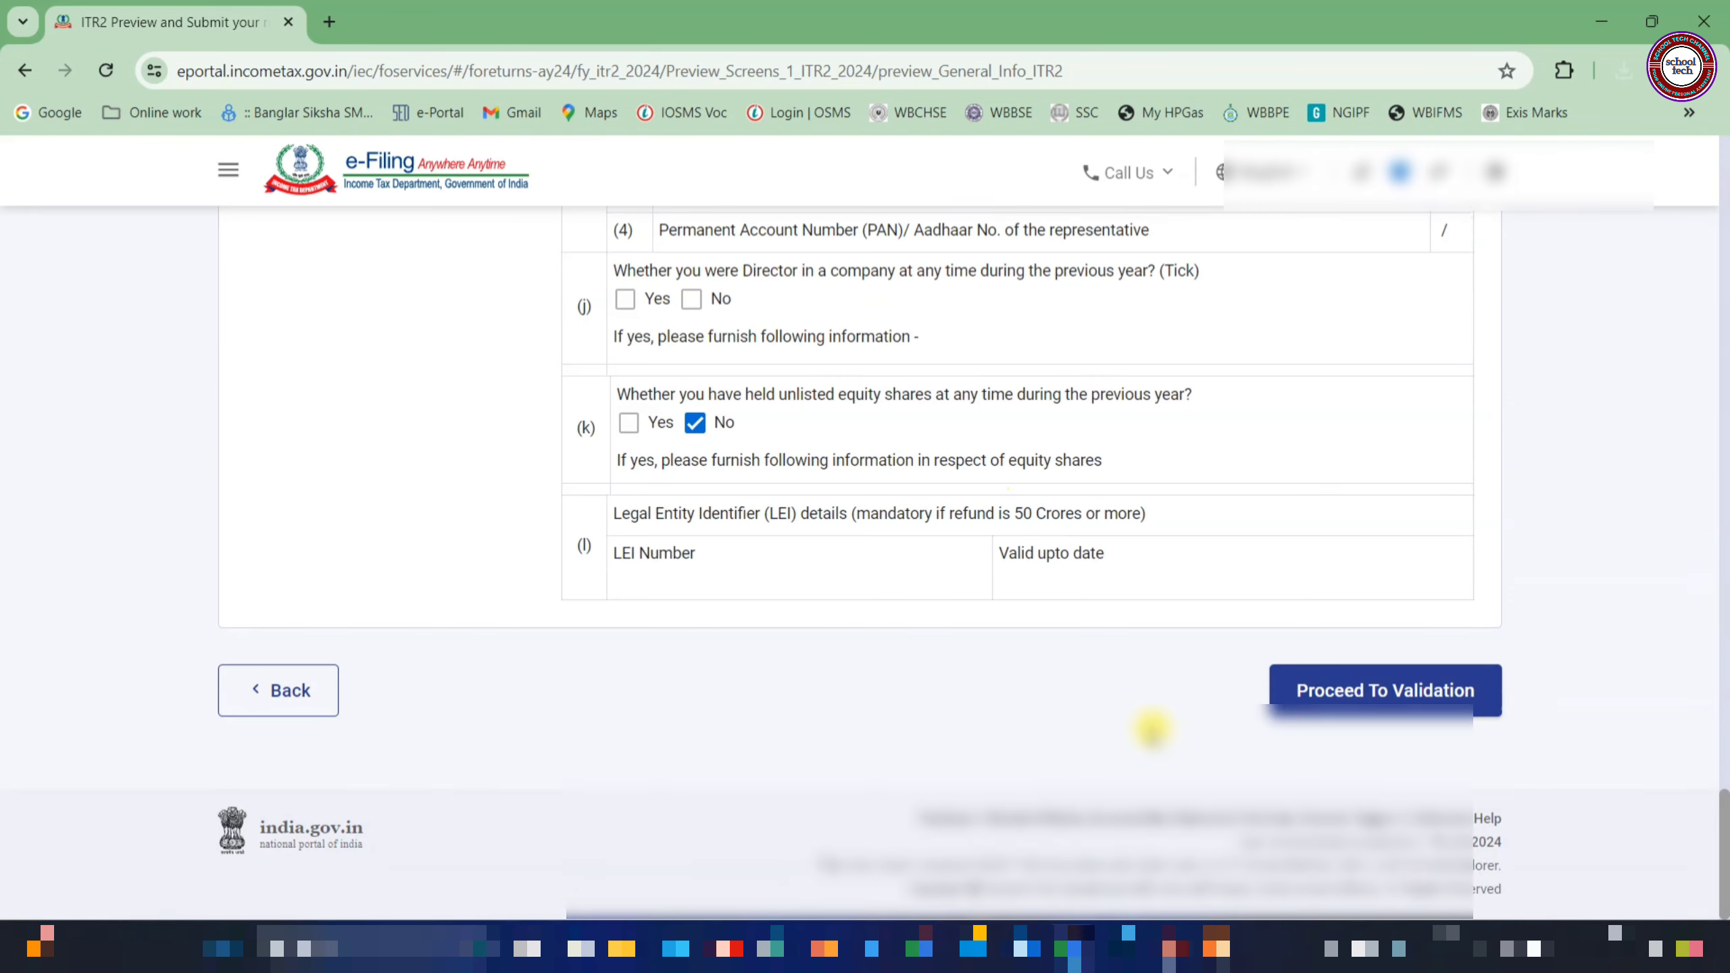
{"action": "left_click", "coordinate": [1366, 695]}
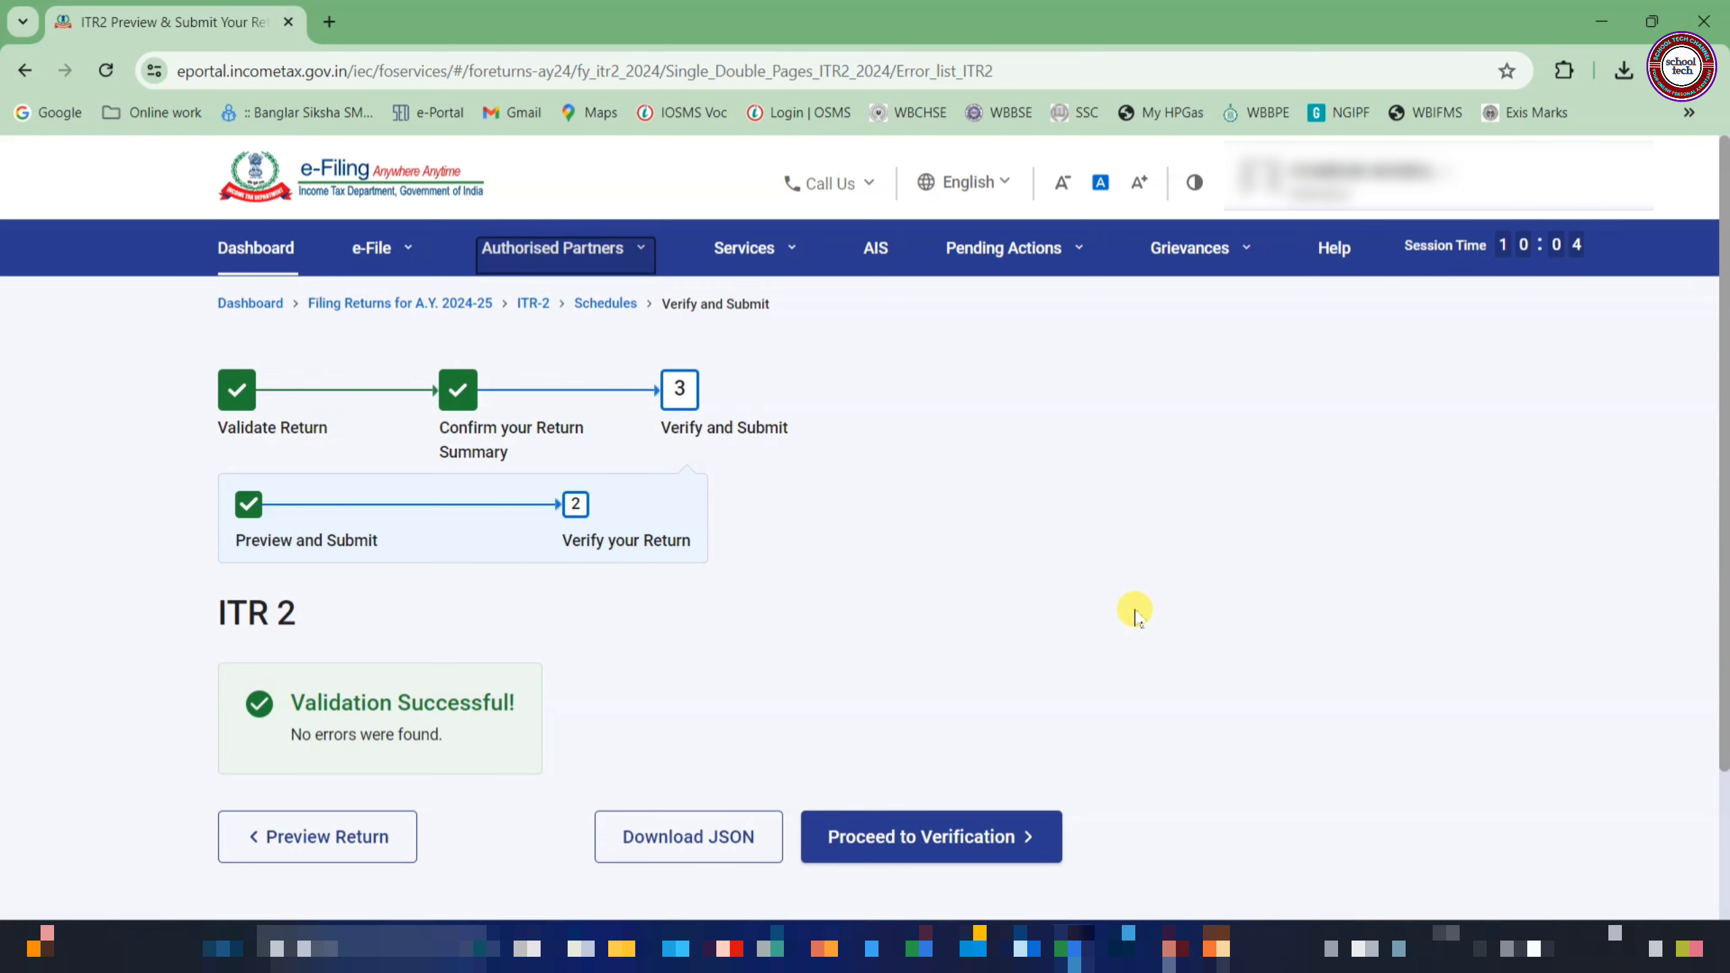
{"action": "left_click", "coordinate": [928, 845]}
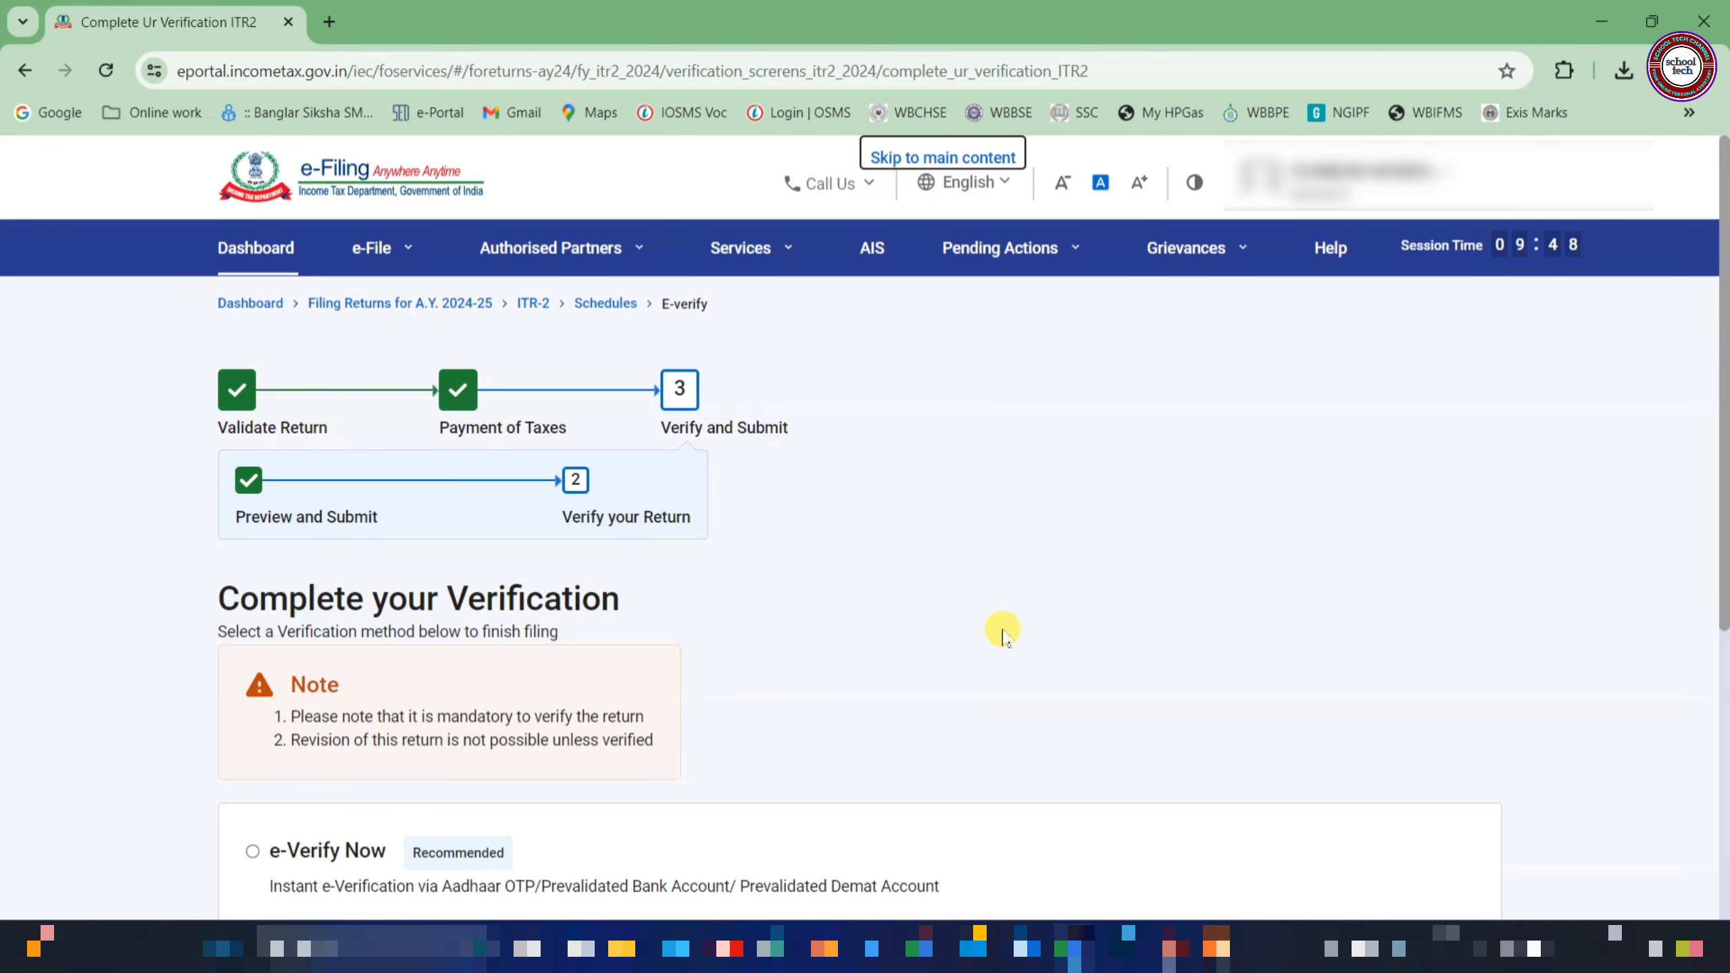
Step: Choose e-Verify Now and select verification using the OTP on the mobile number registered with Aadhaar
{"action": "scroll", "coordinate": [1003, 634], "scroll_direction": "down", "scroll_amount": 5}
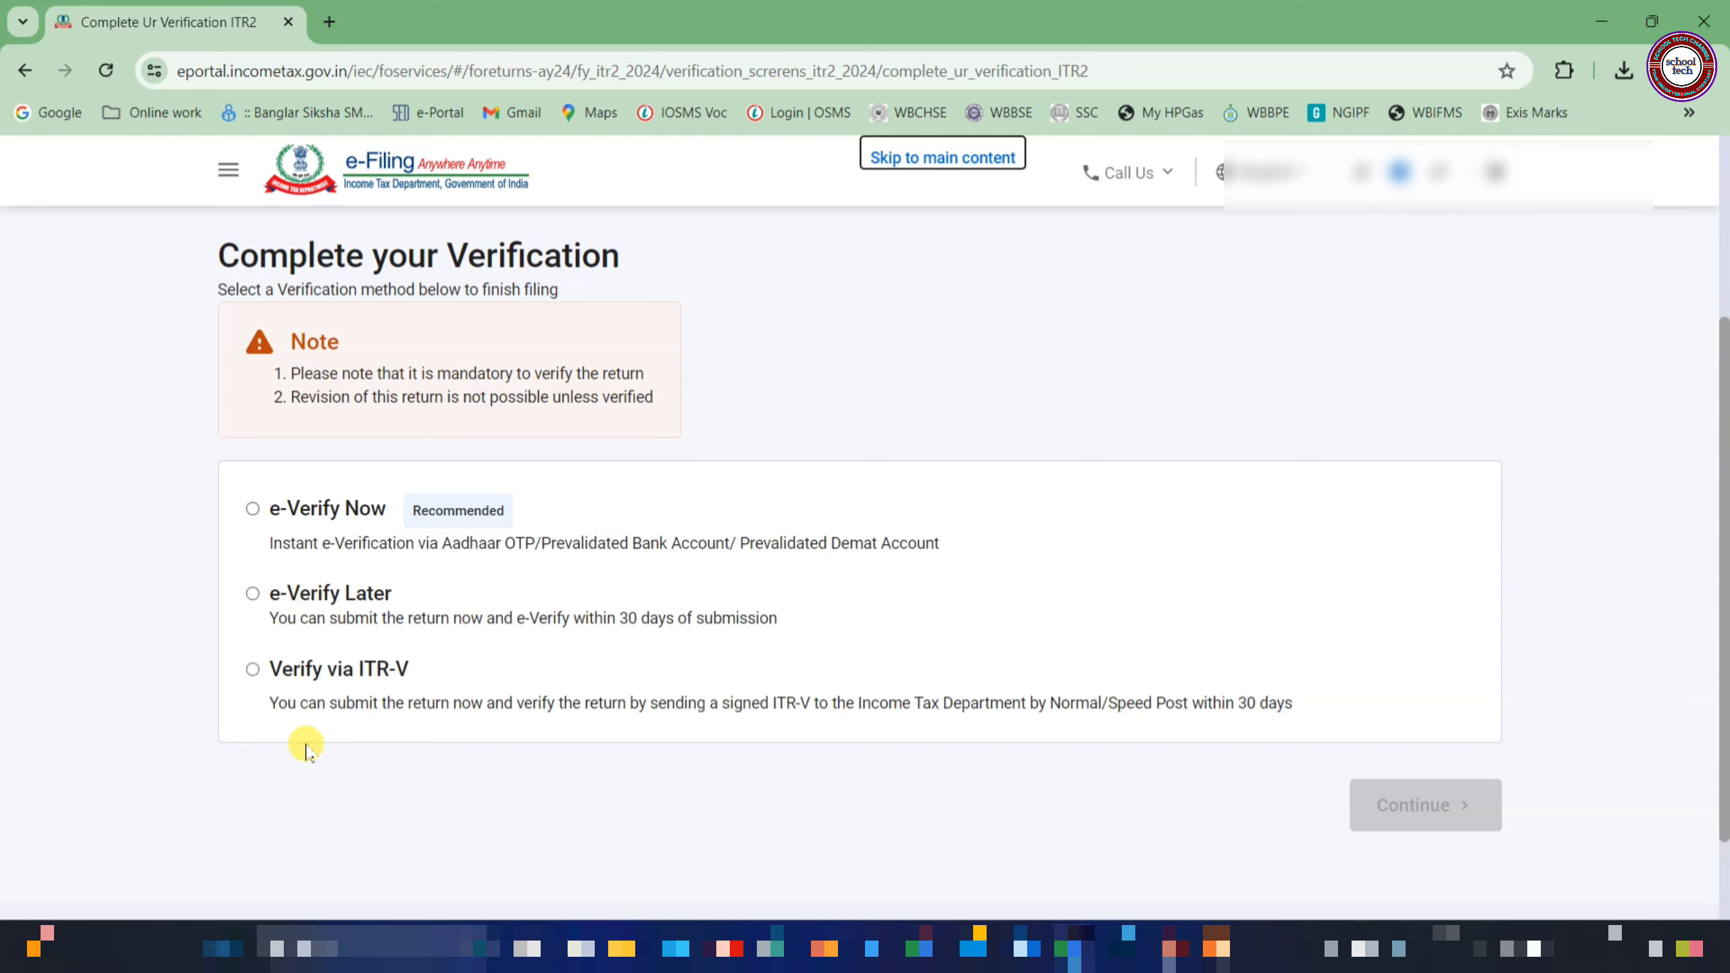
{"action": "left_click", "coordinate": [254, 512]}
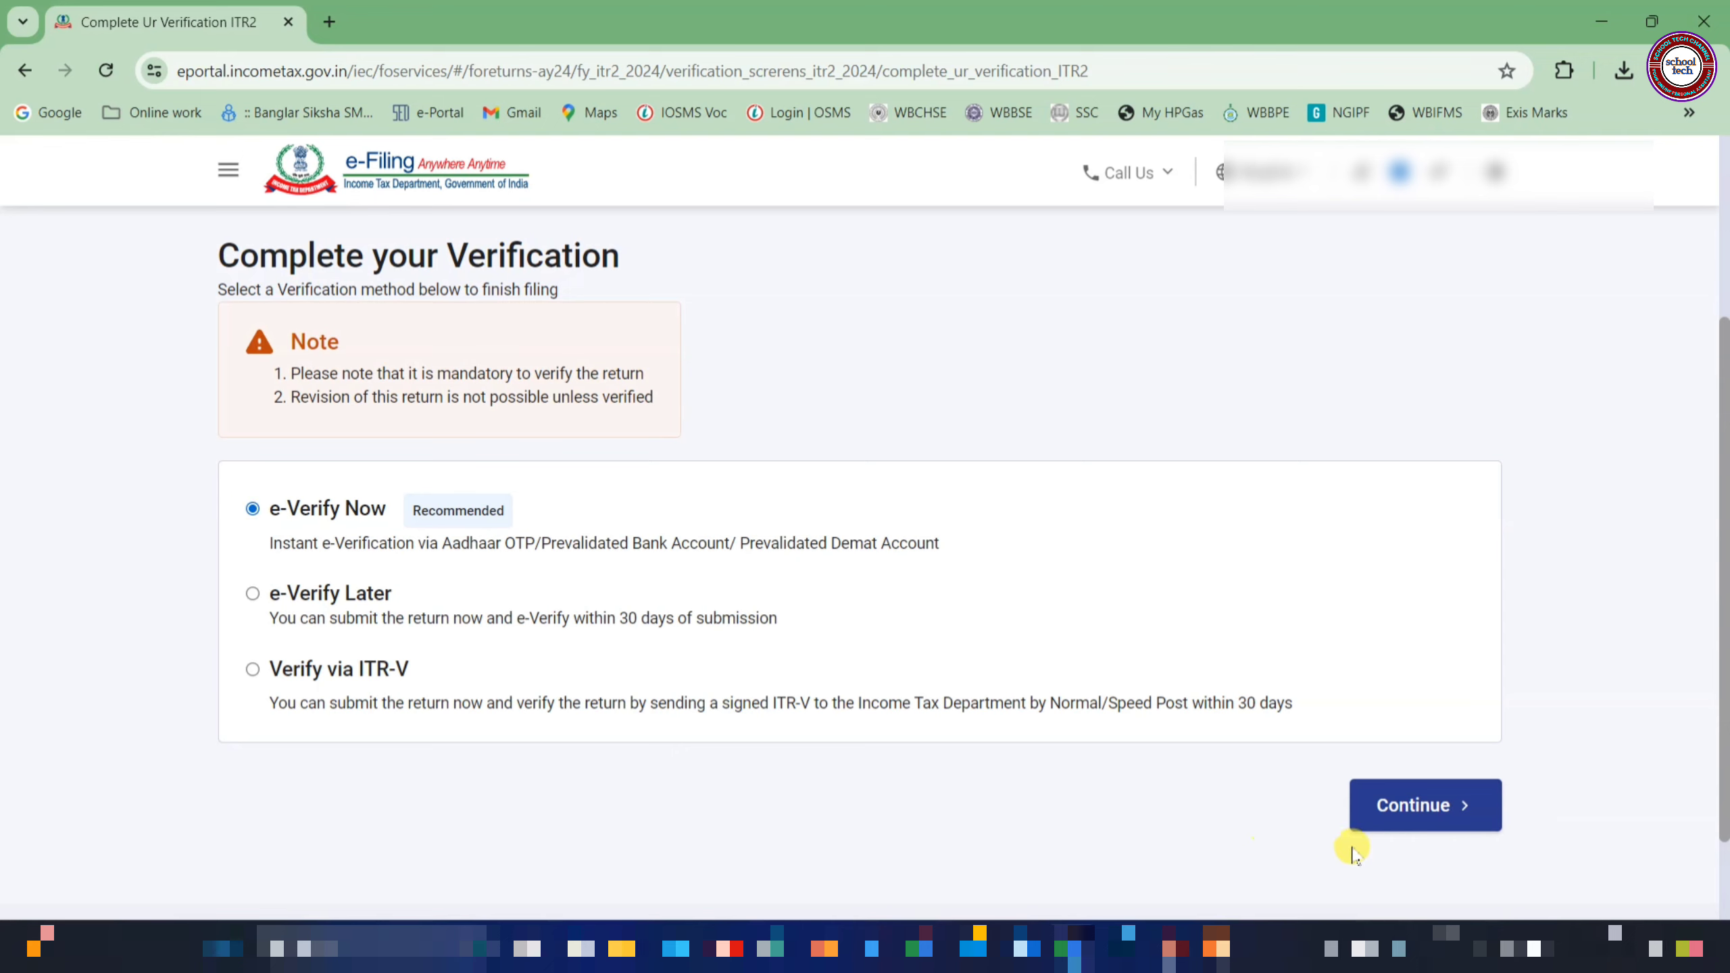
{"action": "left_click", "coordinate": [1443, 811]}
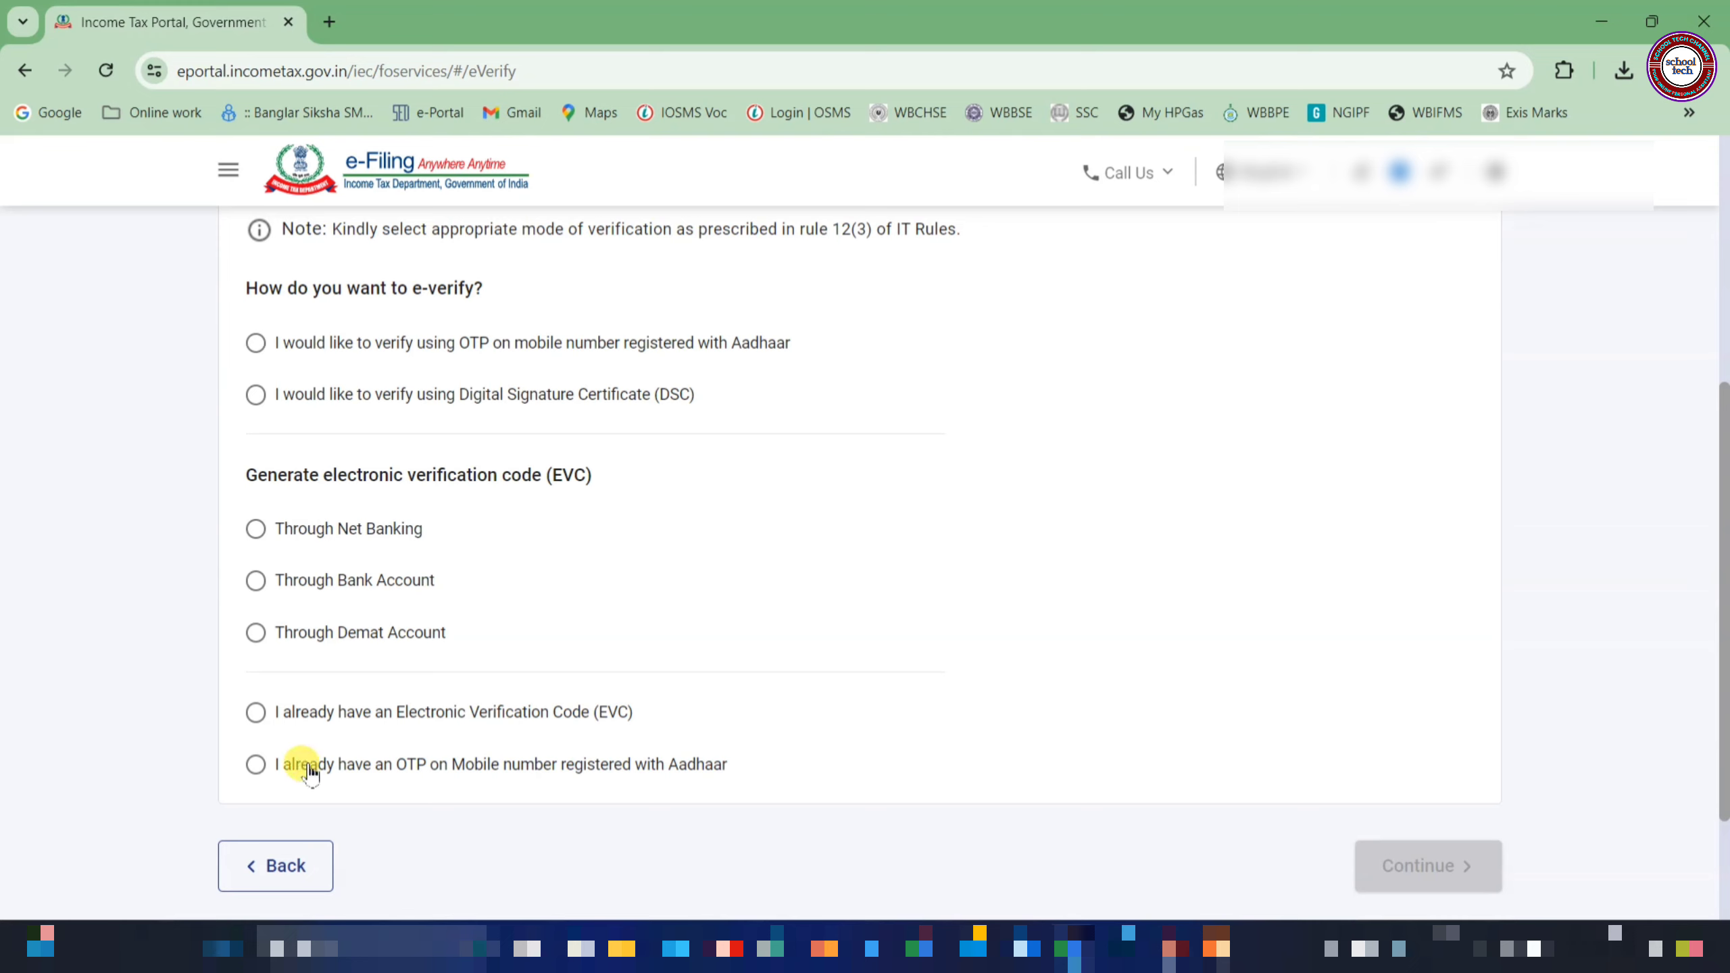
{"action": "left_click", "coordinate": [256, 344]}
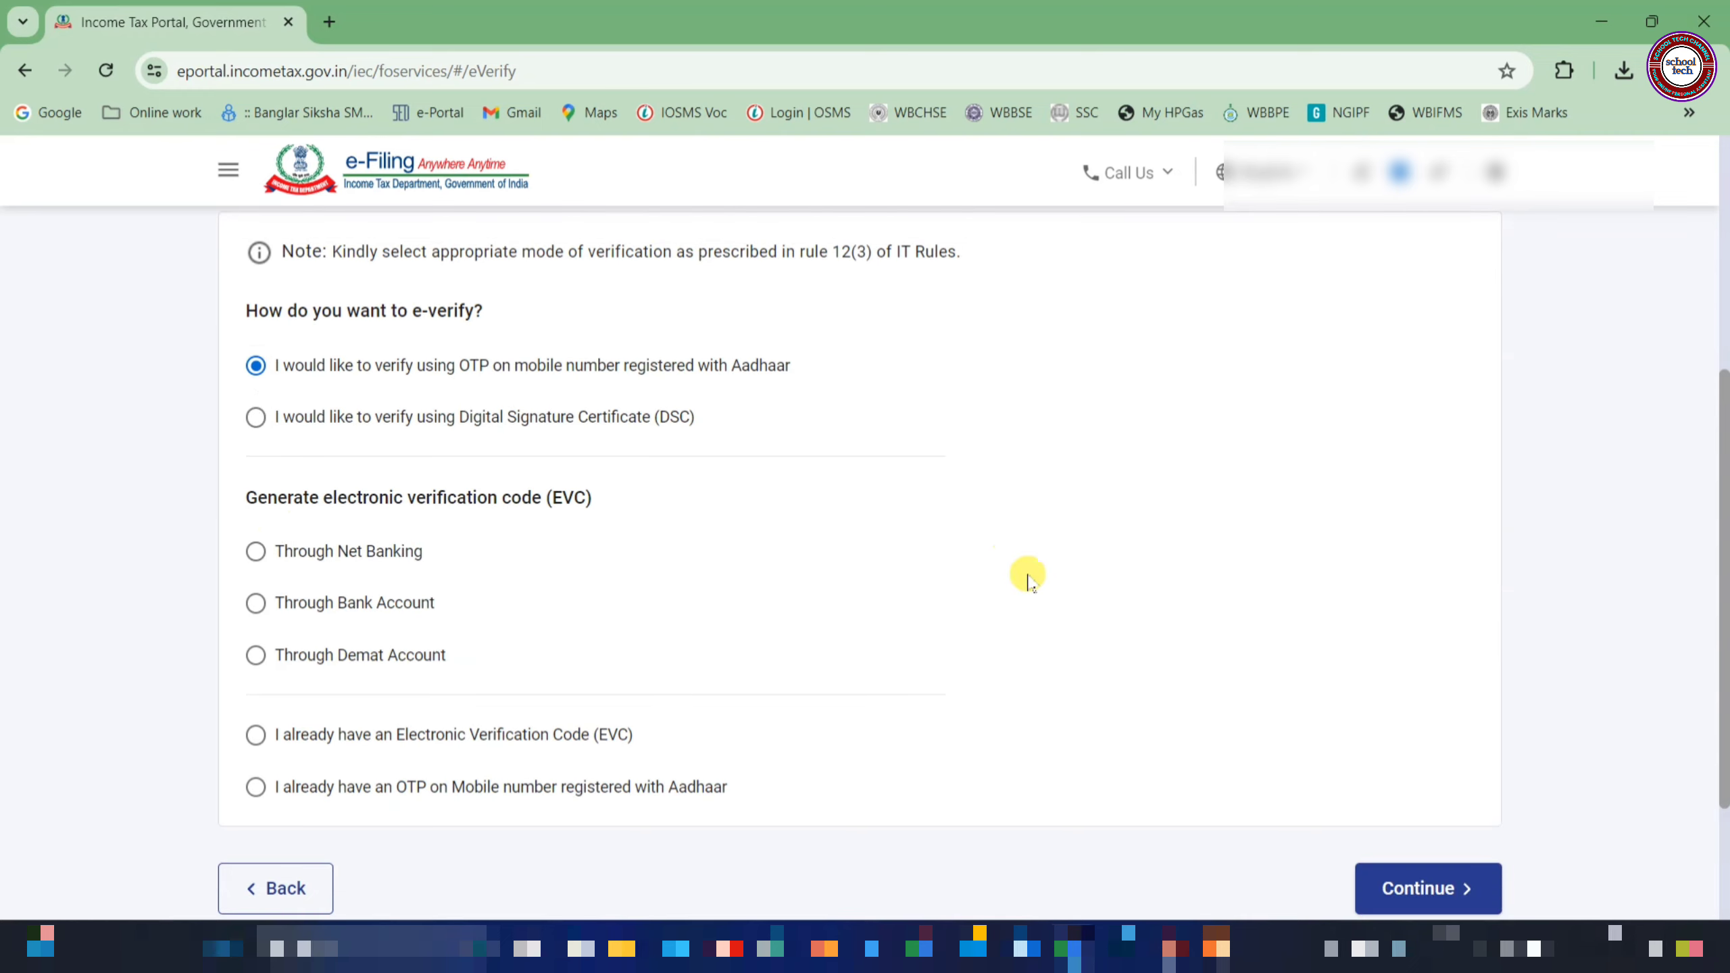
Step: Continue with the Aadhaar OTP verification, agree to validate the Aadhaar details, and generate the Aadhaar OTP
{"action": "left_click", "coordinate": [1431, 890]}
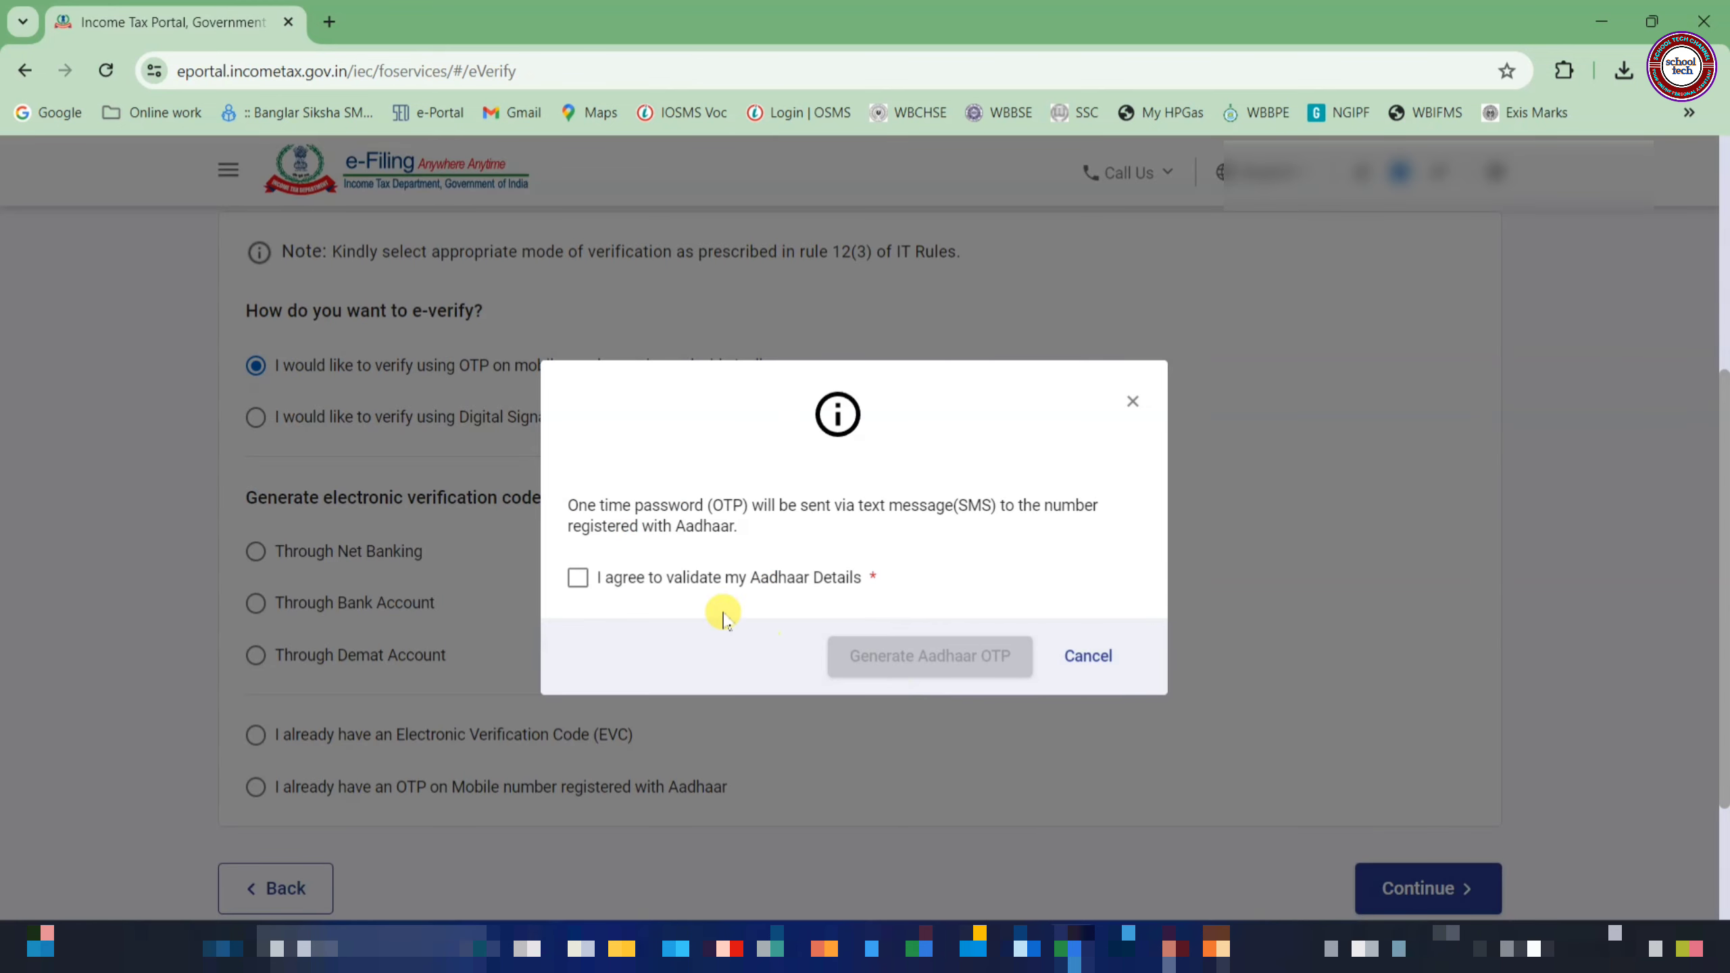
{"action": "left_click", "coordinate": [580, 577]}
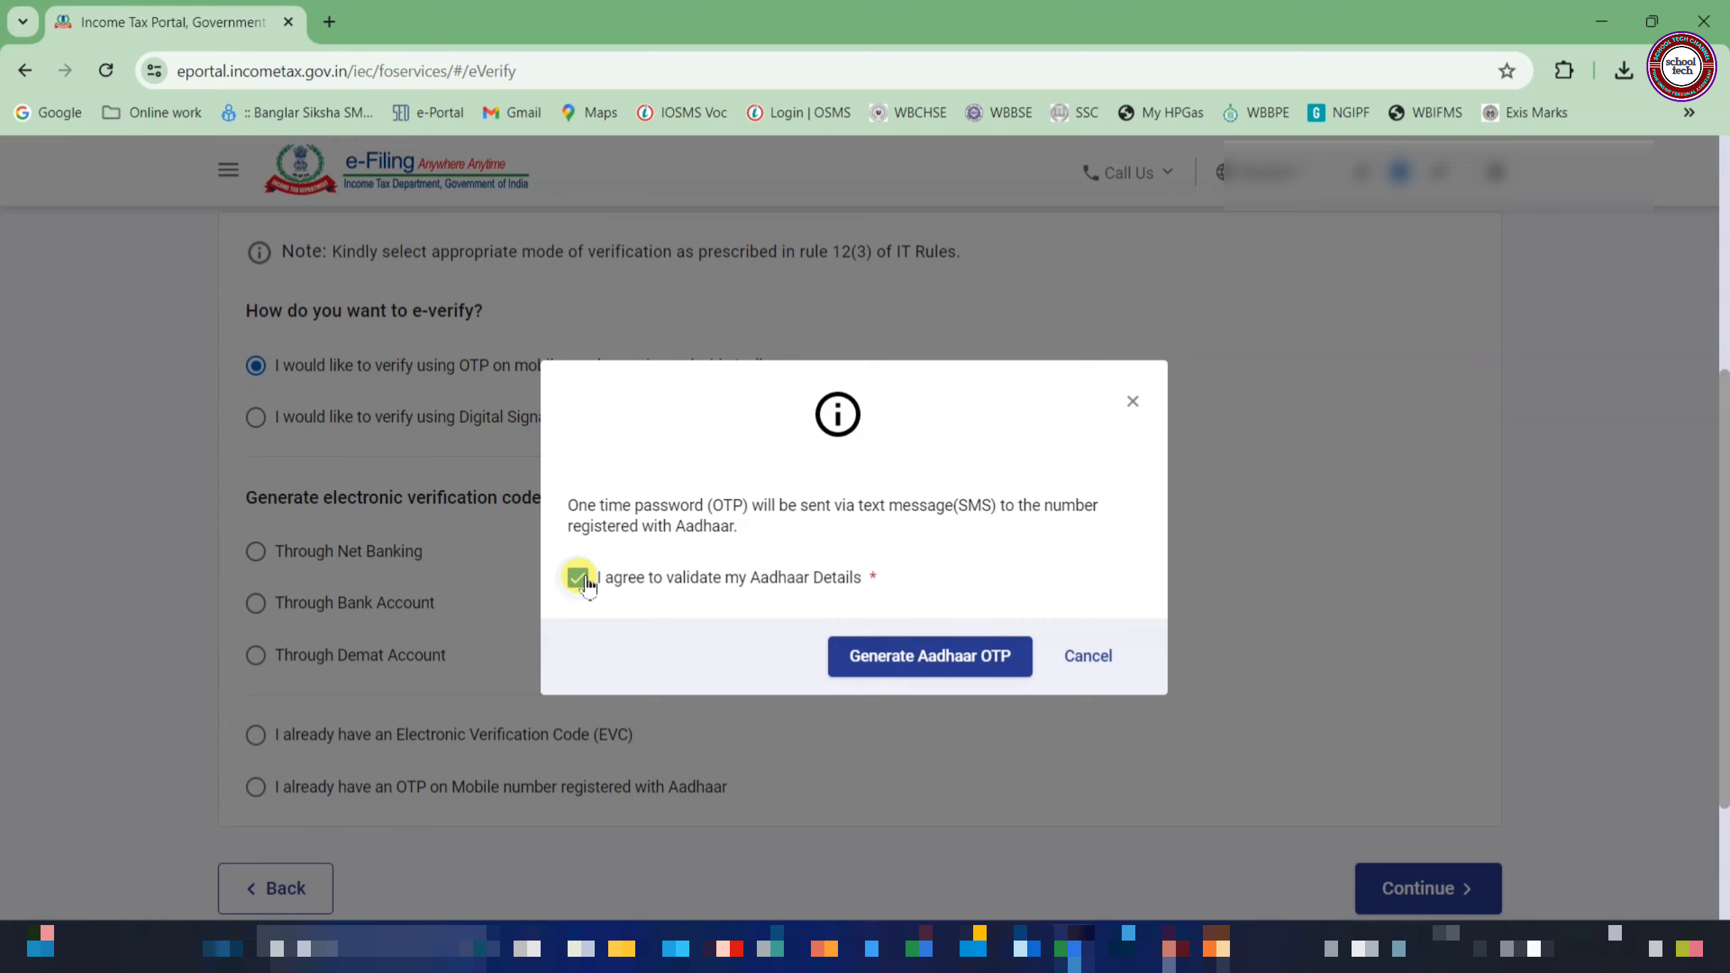
{"action": "left_click", "coordinate": [884, 671]}
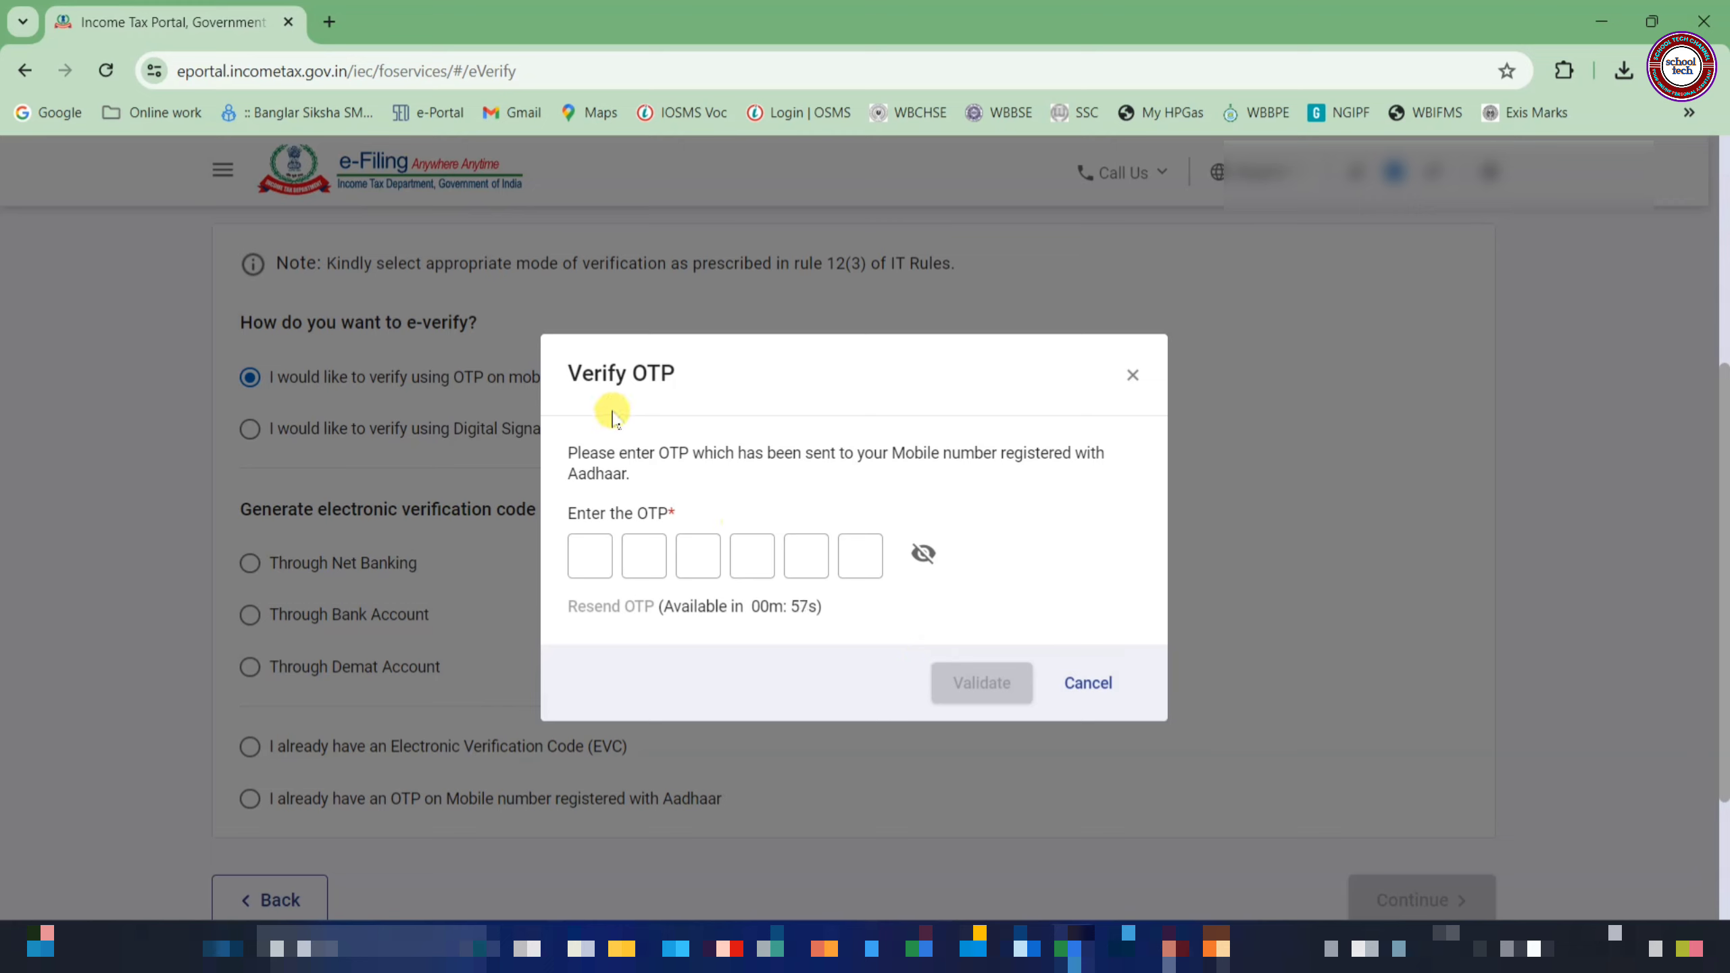
Step: Enter the OTP sent to the Aadhaar-registered mobile number, validate it, and confirm the submission of the return
{"action": "left_click", "coordinate": [604, 573]}
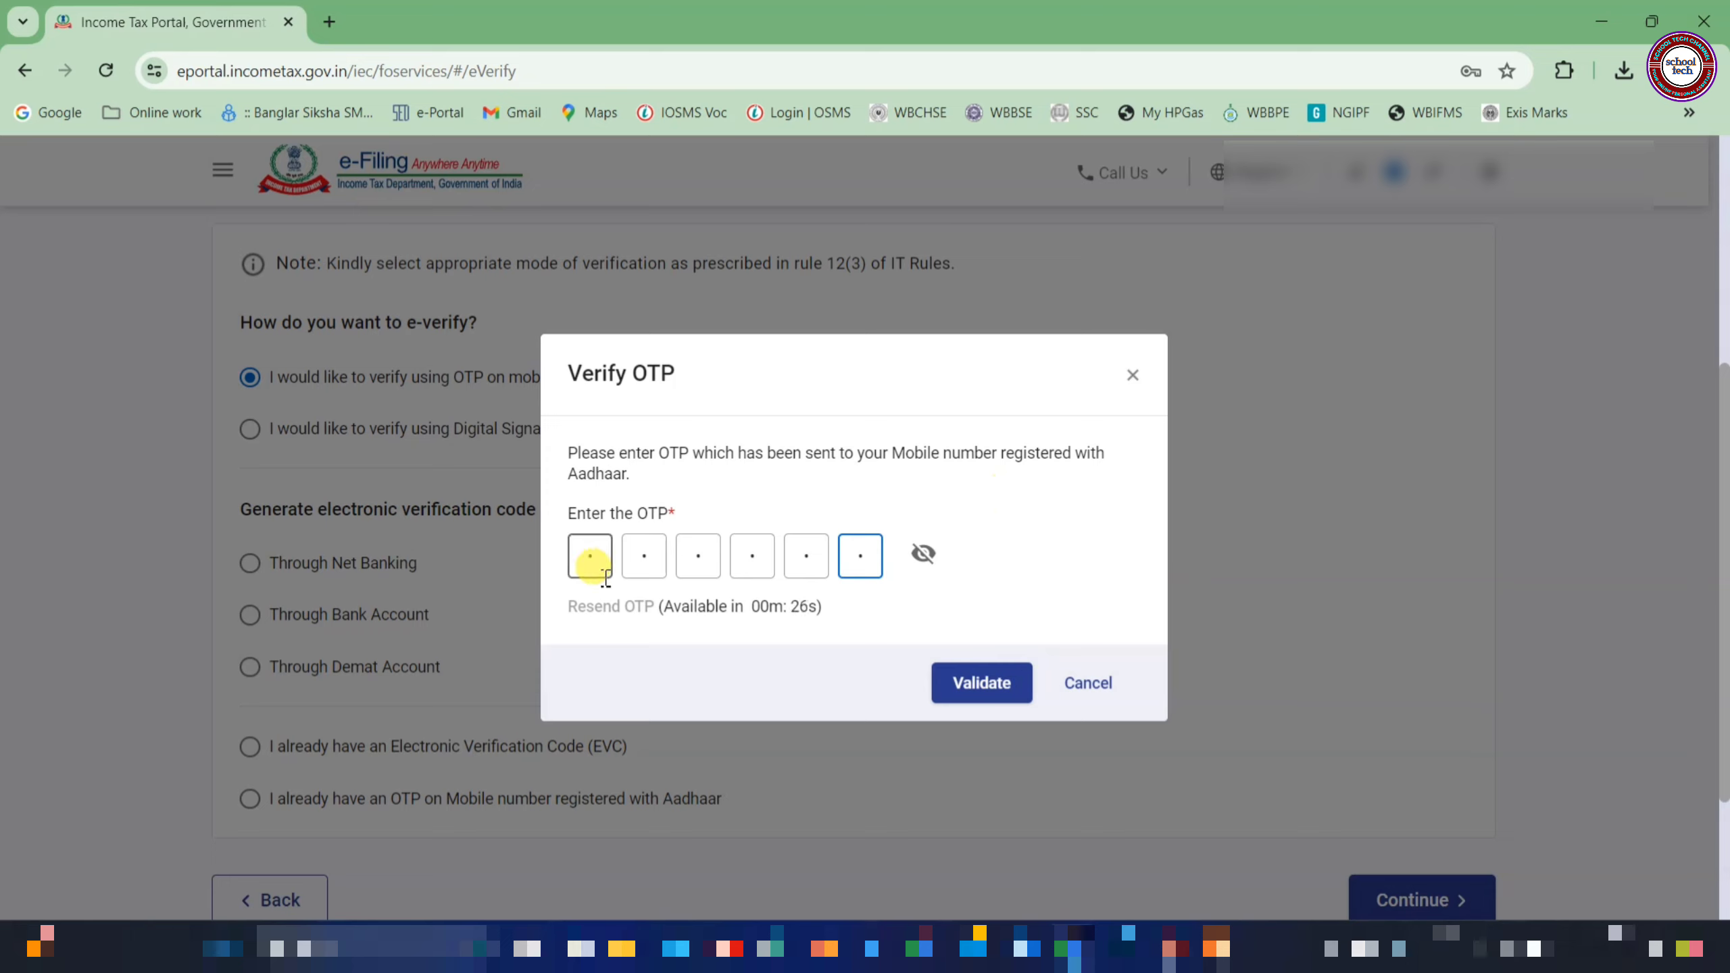
{"action": "left_click", "coordinate": [973, 692]}
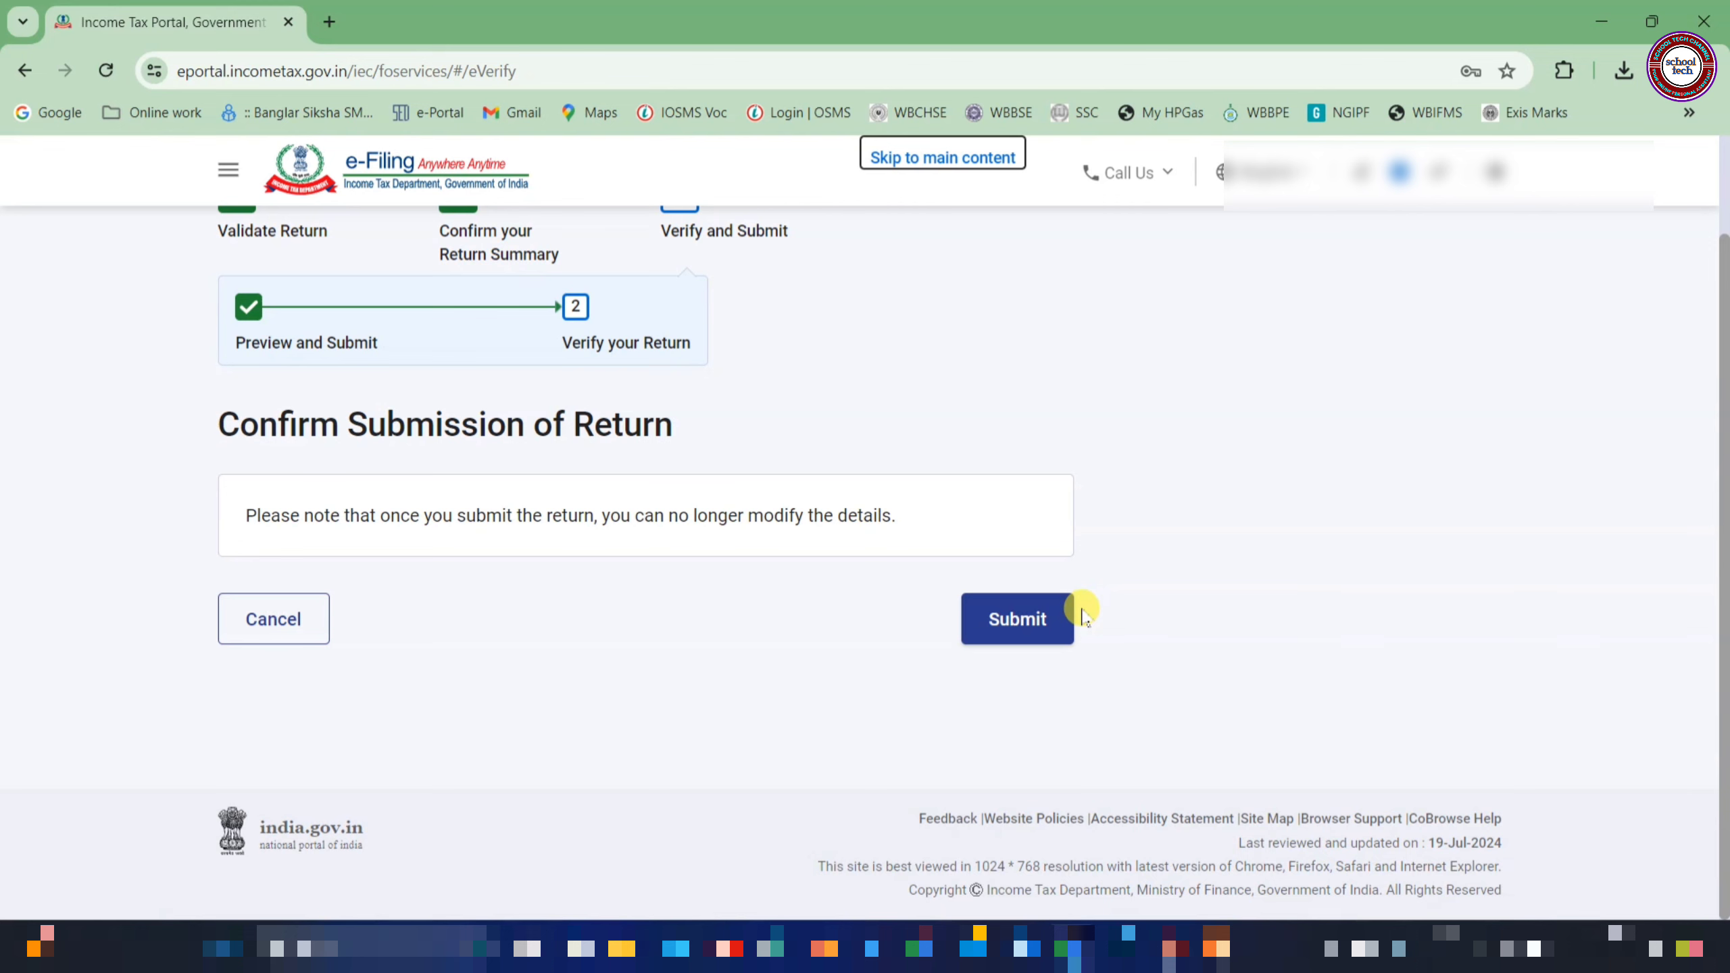
{"action": "left_click", "coordinate": [1018, 629]}
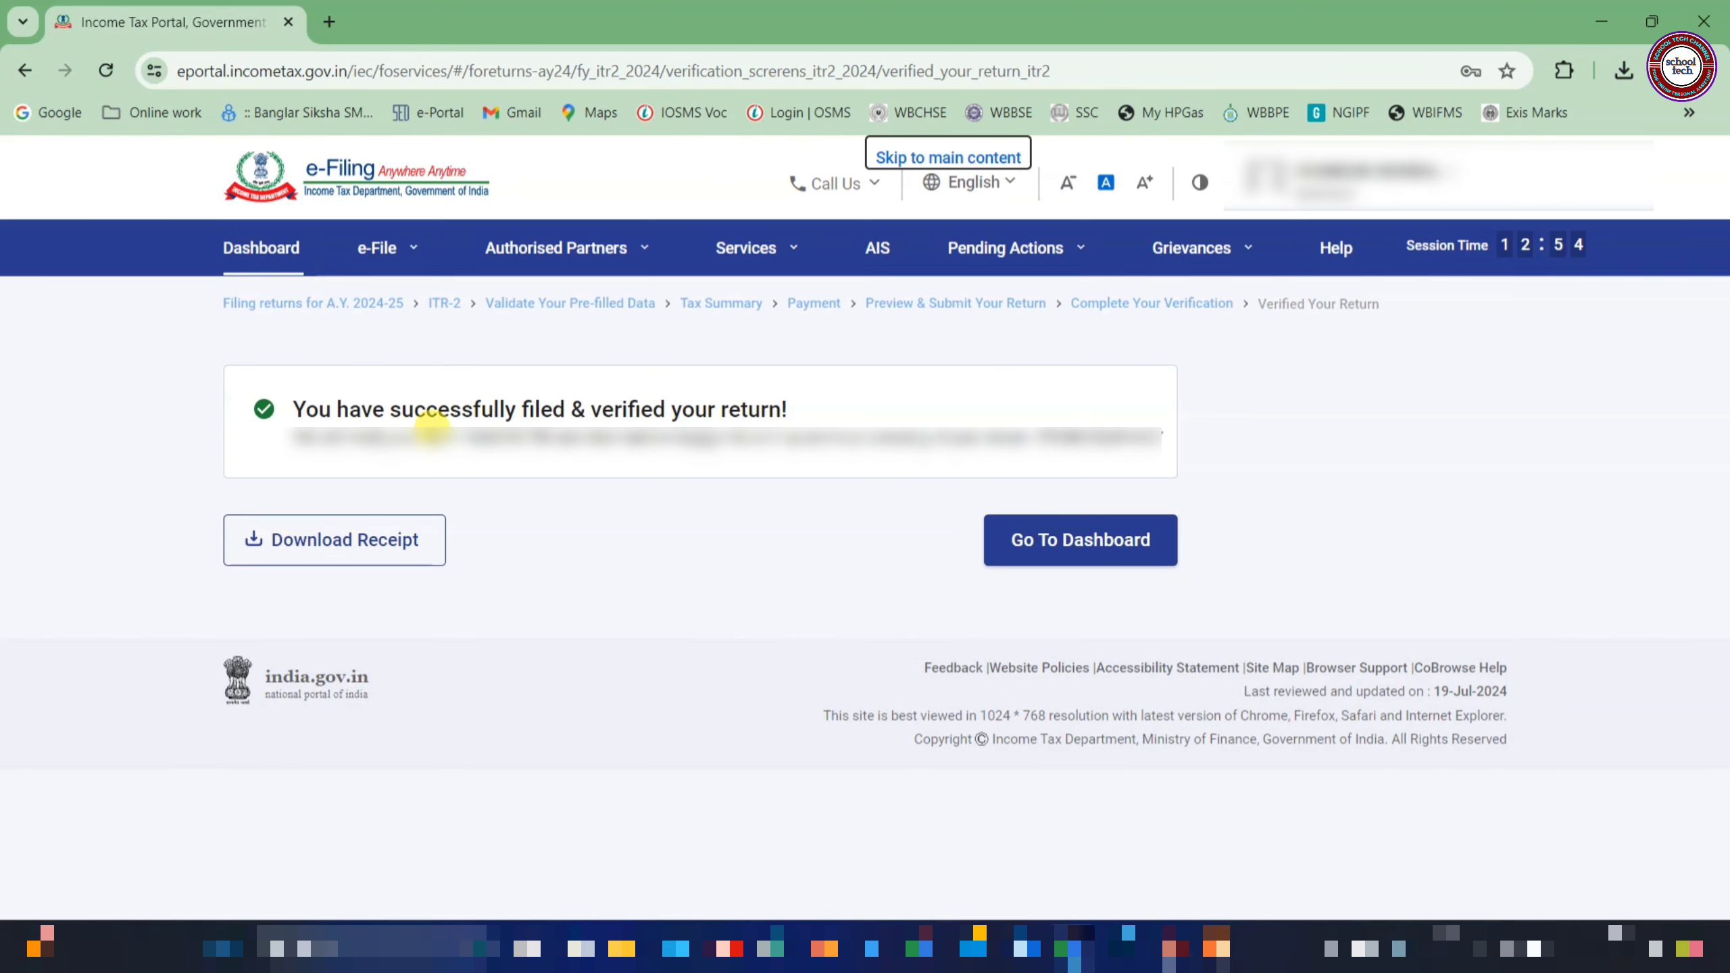